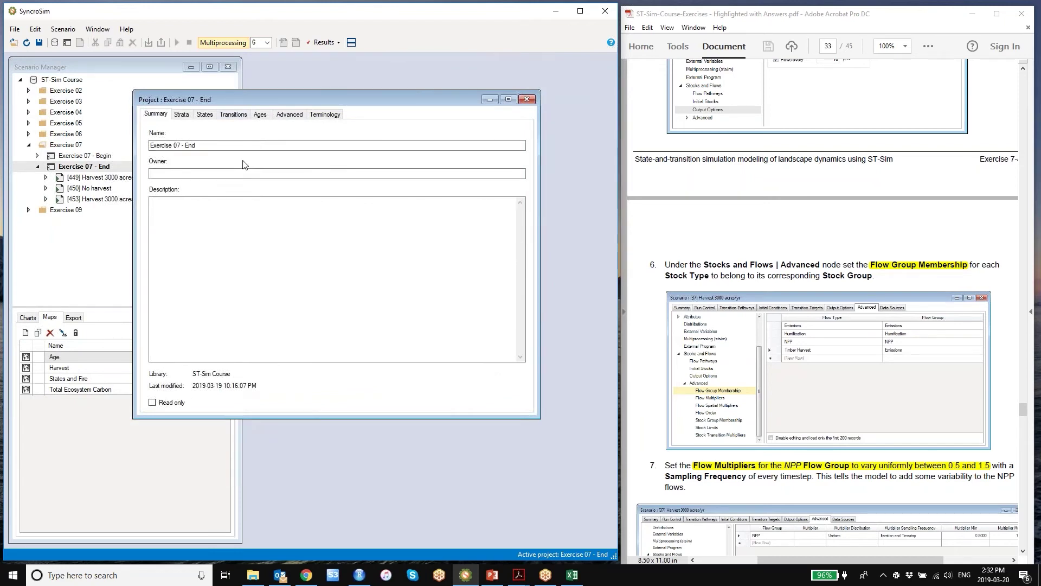
Review the Exercise 07 - End project's stock groups, stock types, flow types, flow groups and stock units, then close the project properties.
click(288, 114)
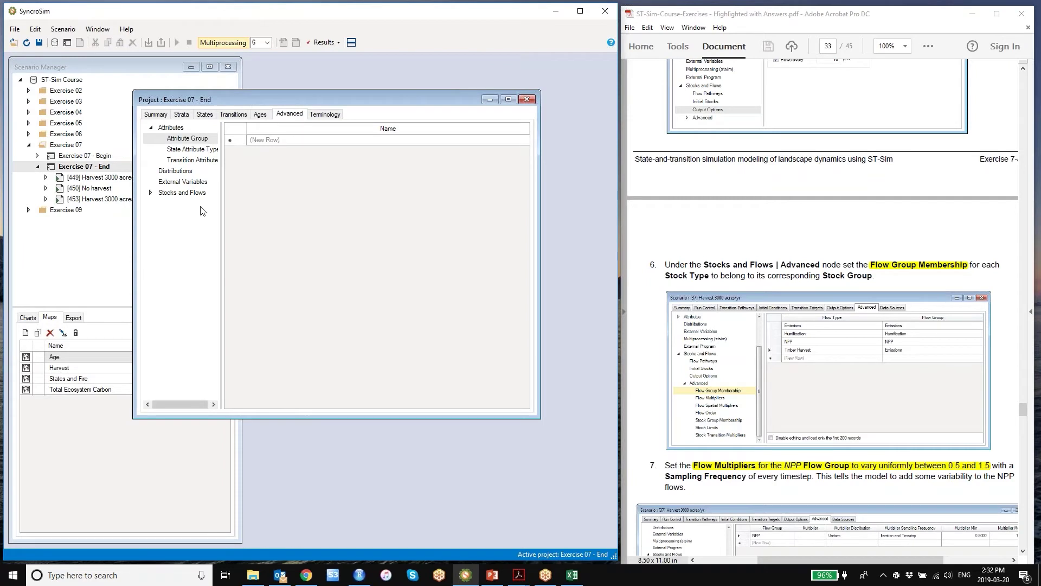
click(151, 194)
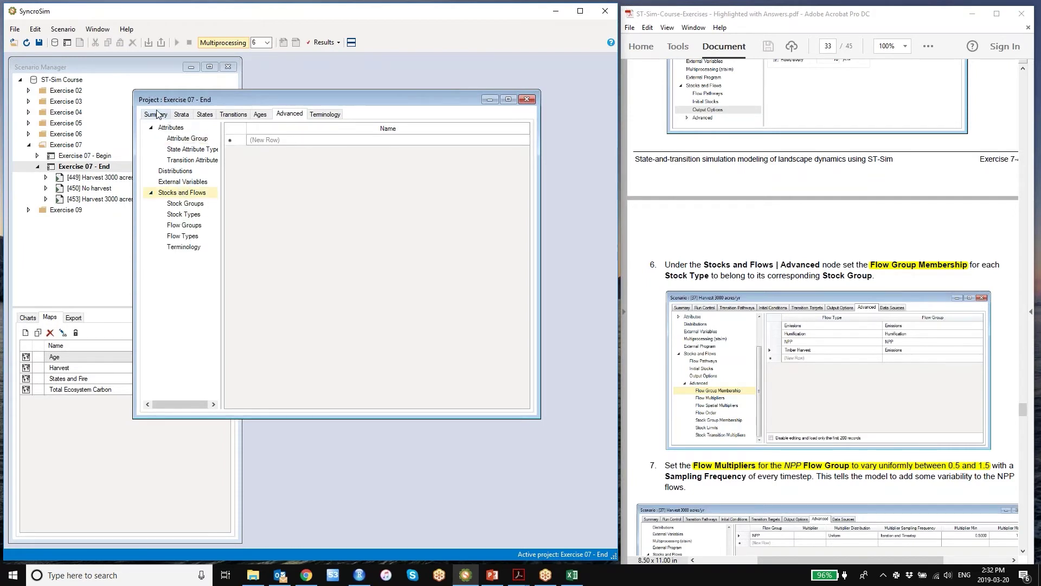
click(184, 204)
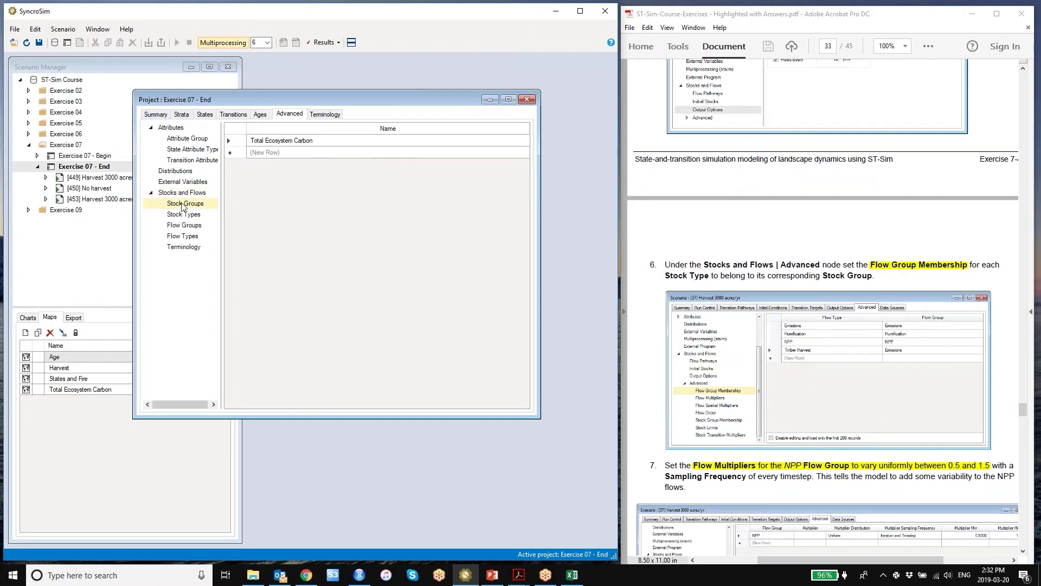
click(187, 215)
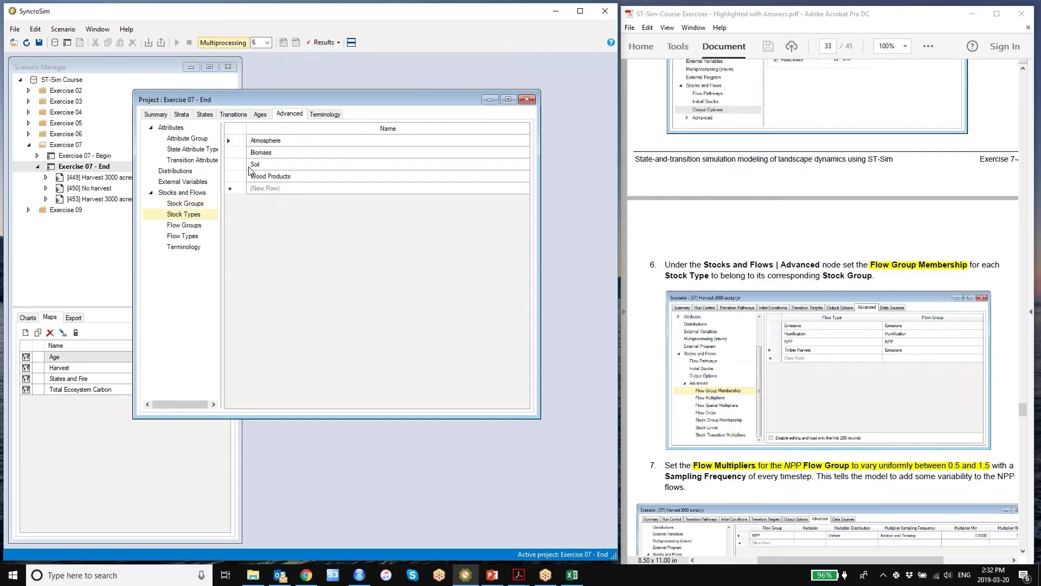
click(196, 236)
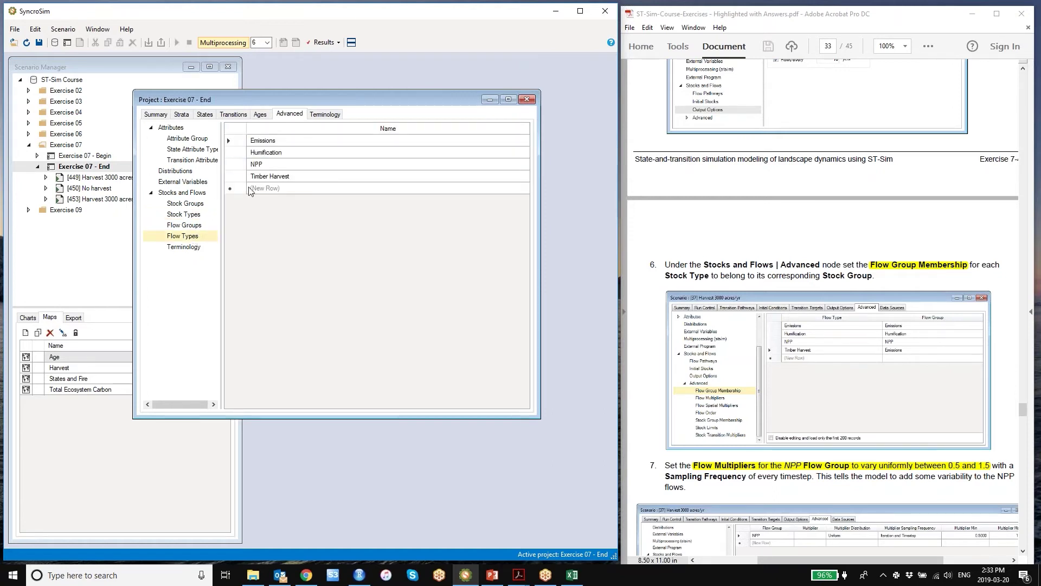
click(201, 207)
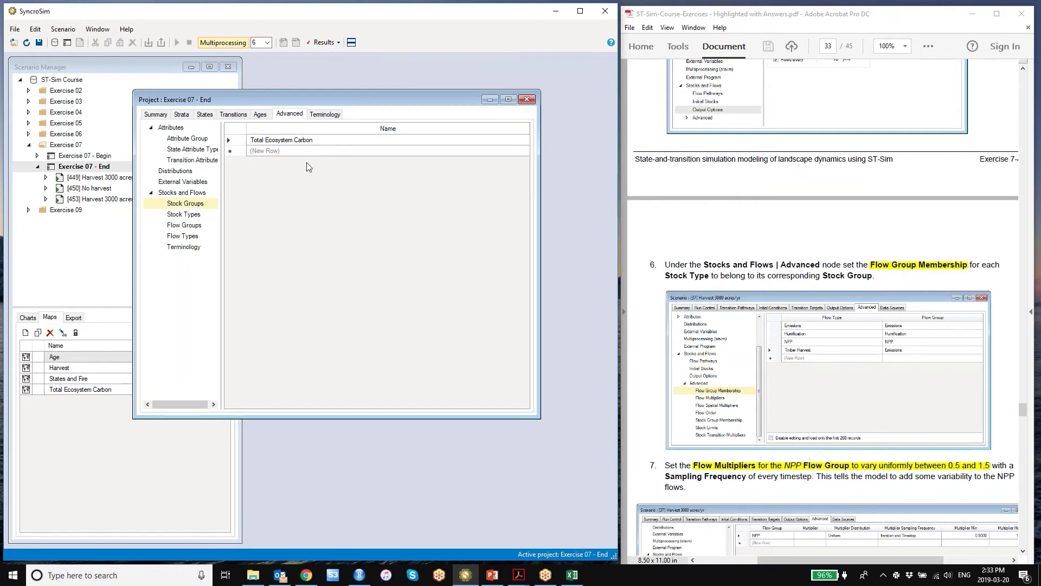
click(196, 226)
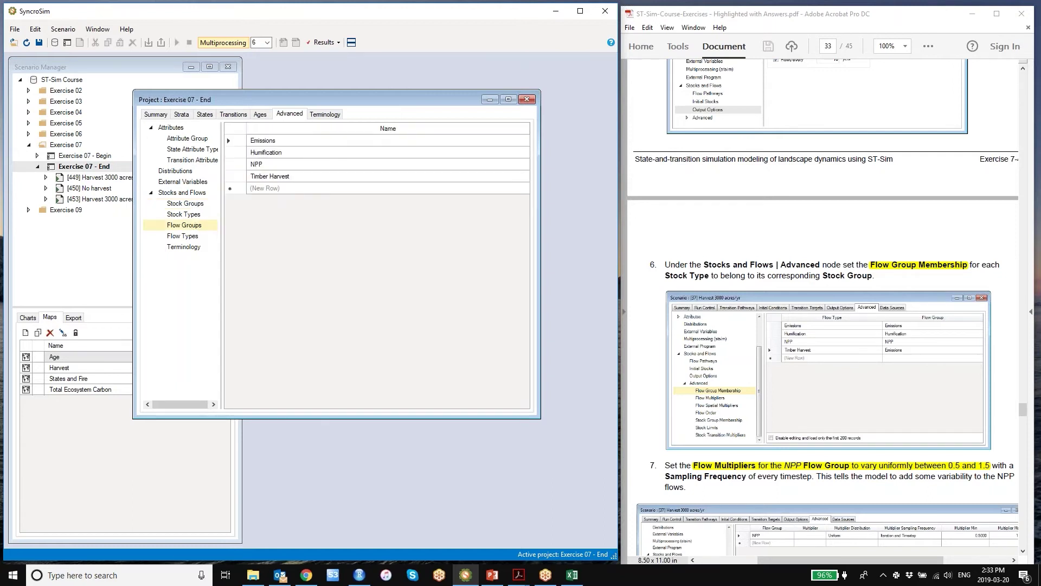
click(200, 247)
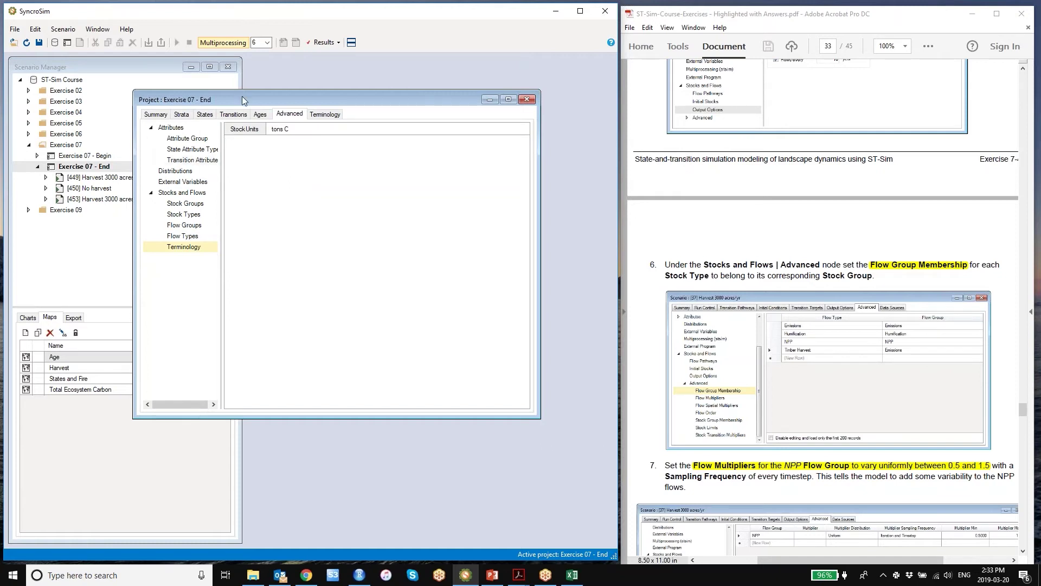
drag(242, 96, 291, 103)
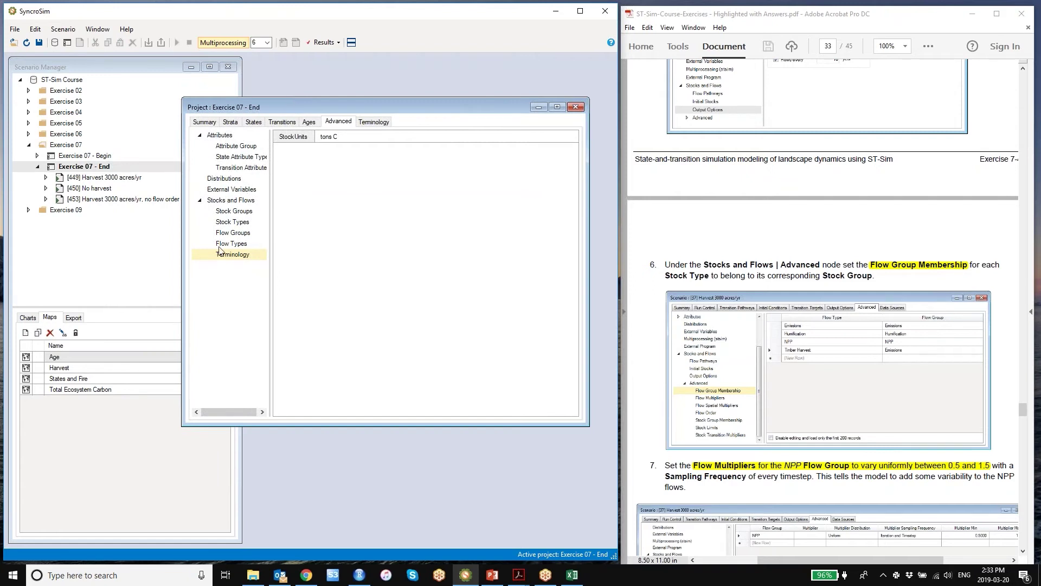
click(576, 107)
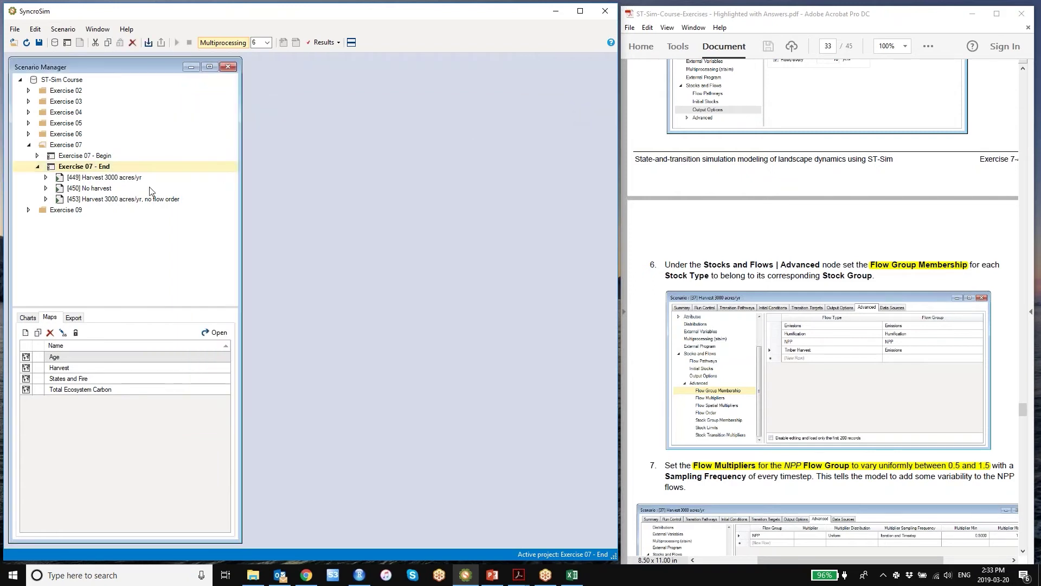
Open the Harvest 3000 acres/yr scenario's flow pathways diagram under Stocks and Flows and enlarge the window to view it.
click(86, 178)
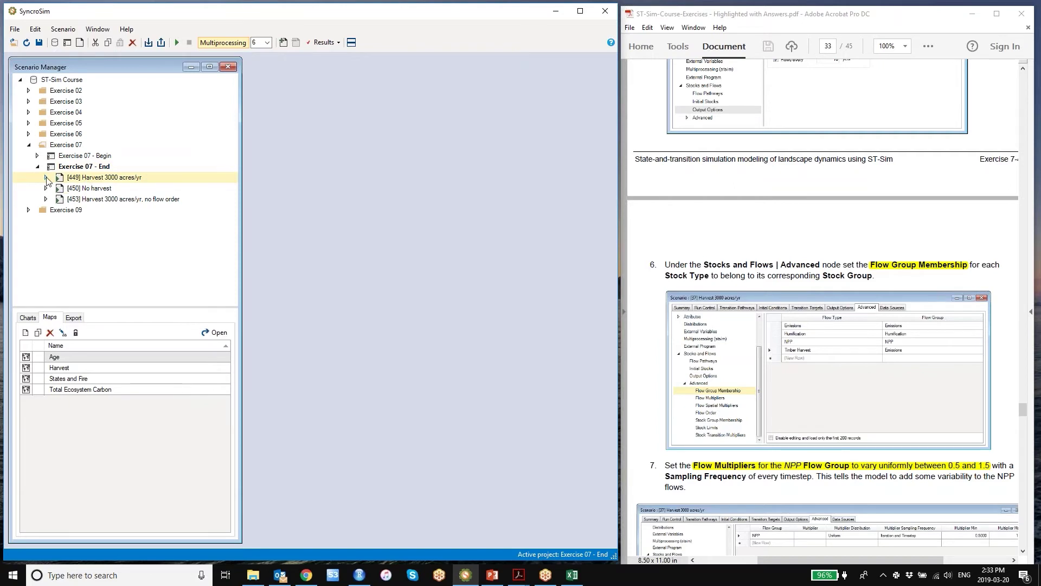
double_click(92, 181)
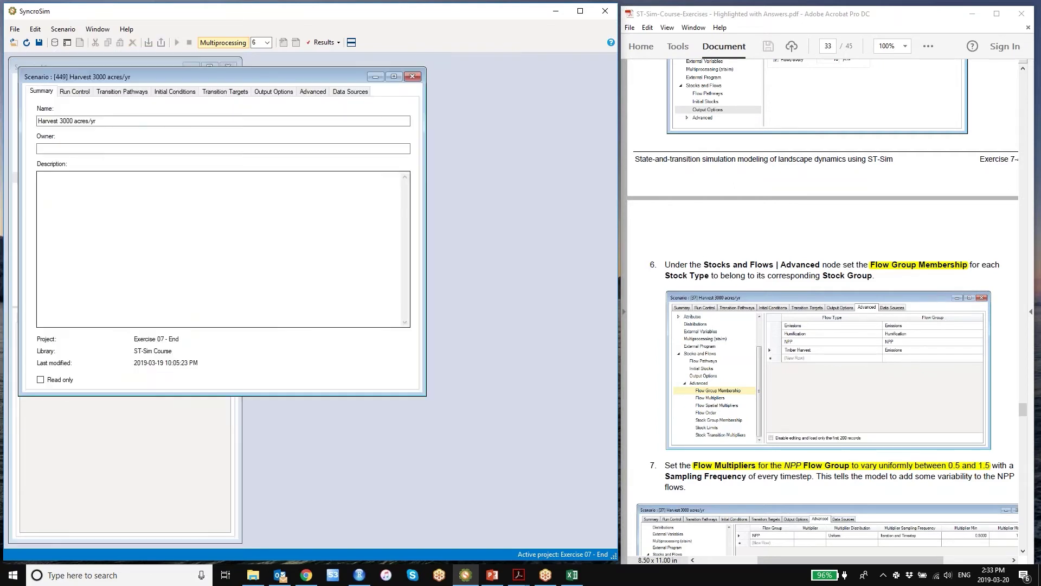
drag(246, 71, 291, 84)
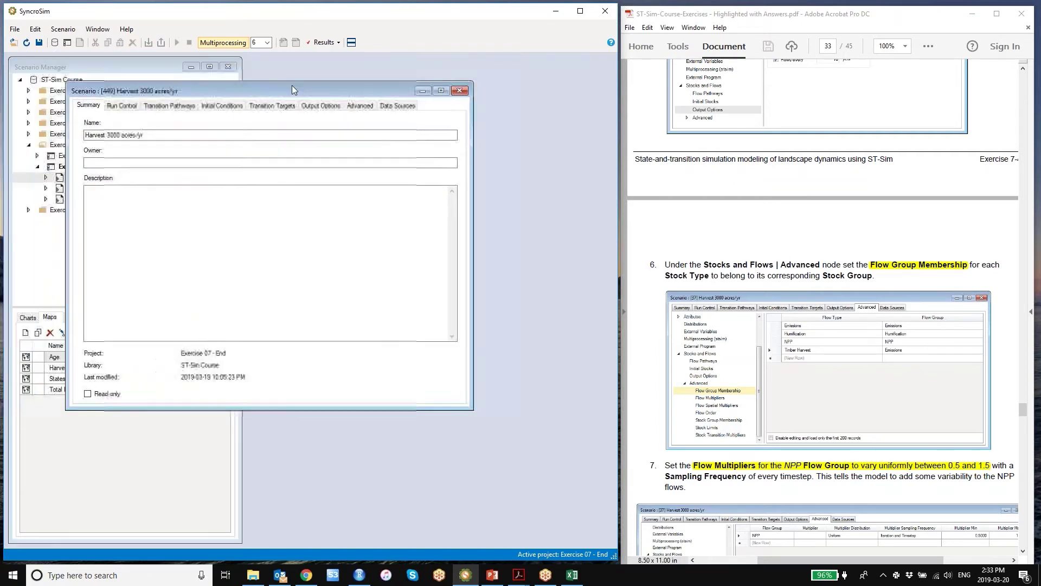
click(368, 108)
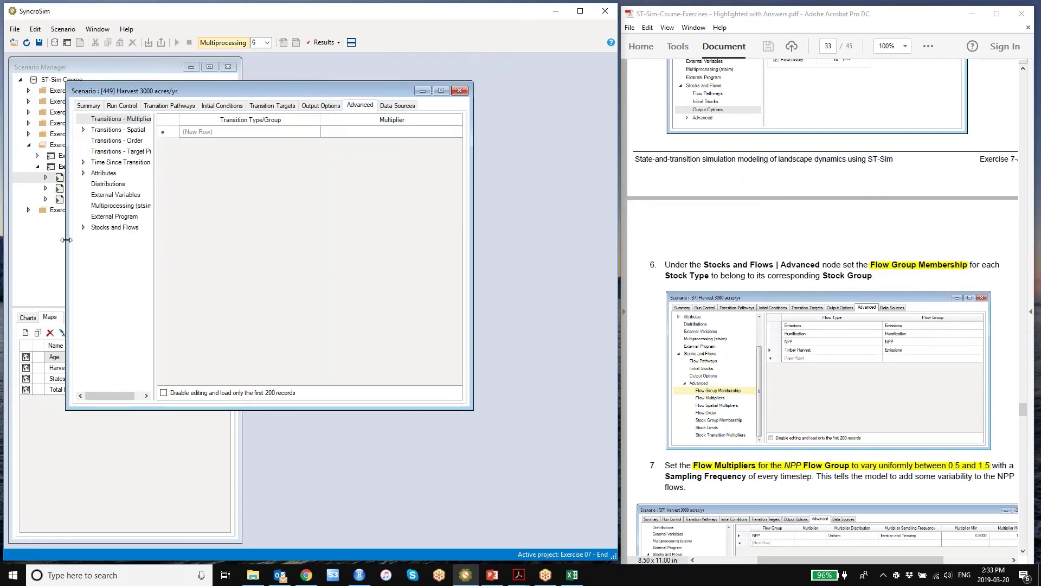
click(83, 227)
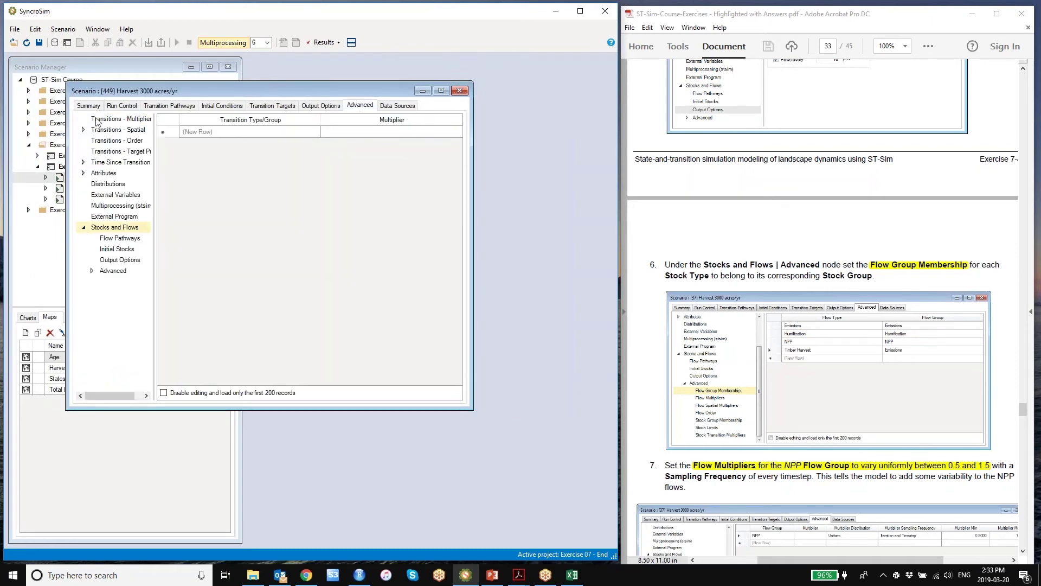
click(126, 239)
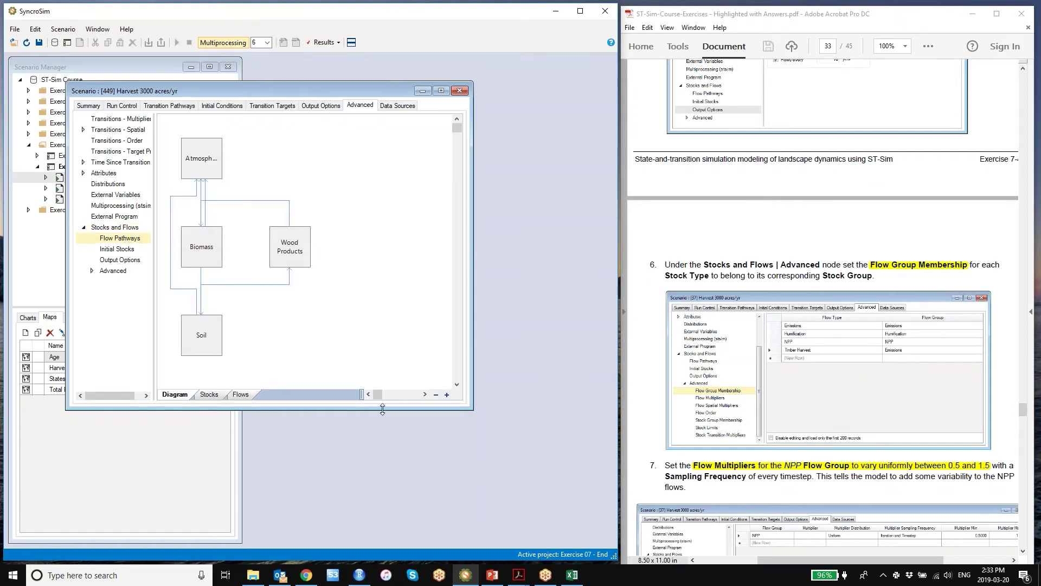
drag(374, 410, 374, 453)
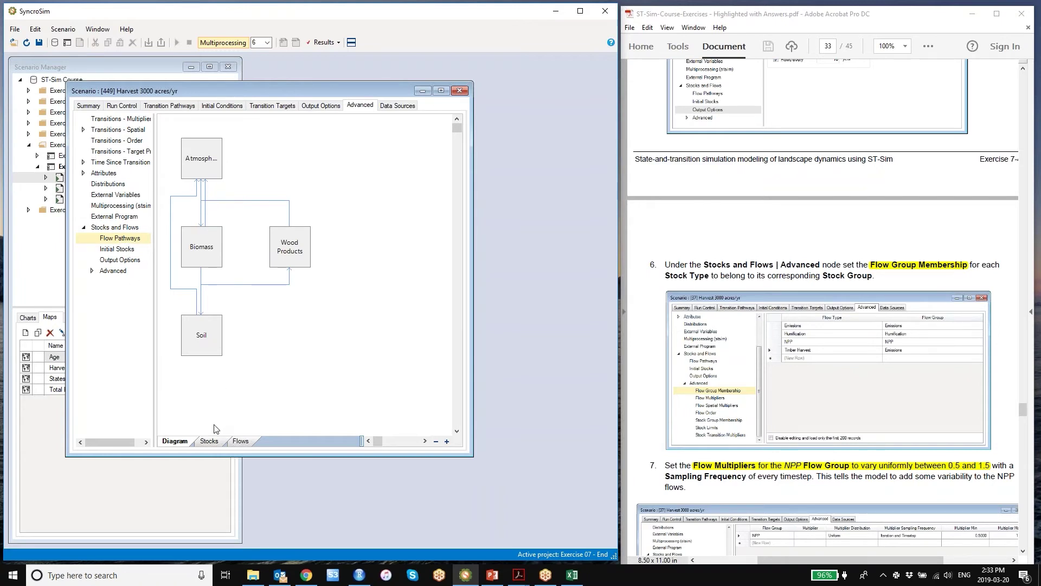
Examine the flow pathways as a table with all columns readable, focusing on the Atmosphere to Biomass NPP flow.
click(240, 441)
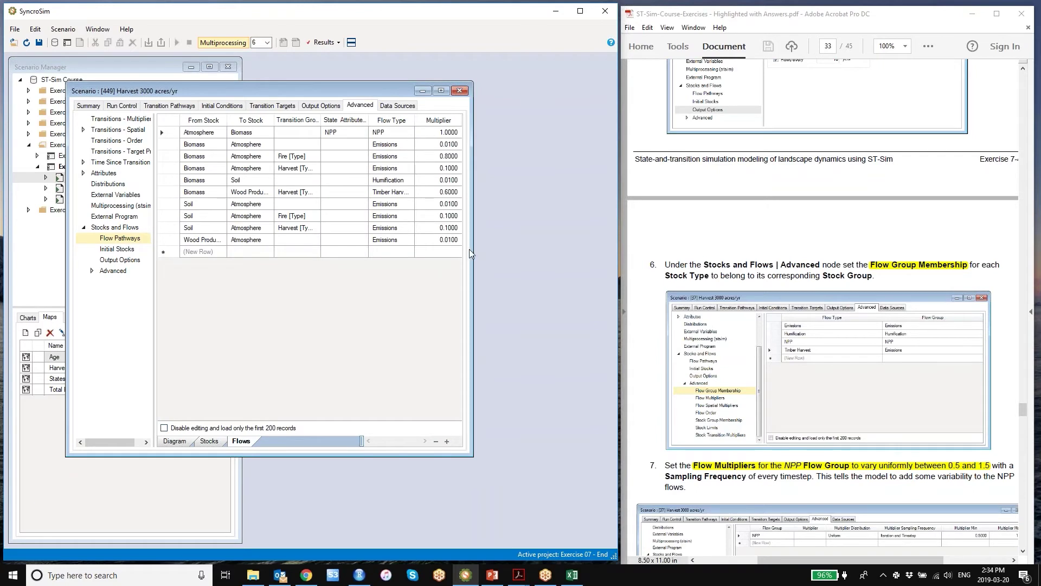
drag(472, 252, 586, 240)
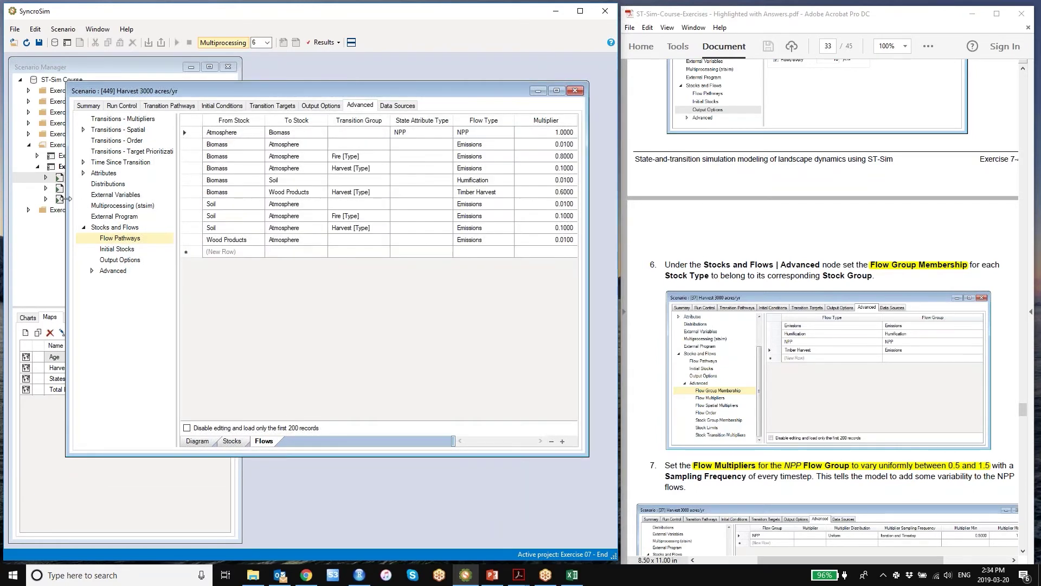
drag(66, 198, 52, 200)
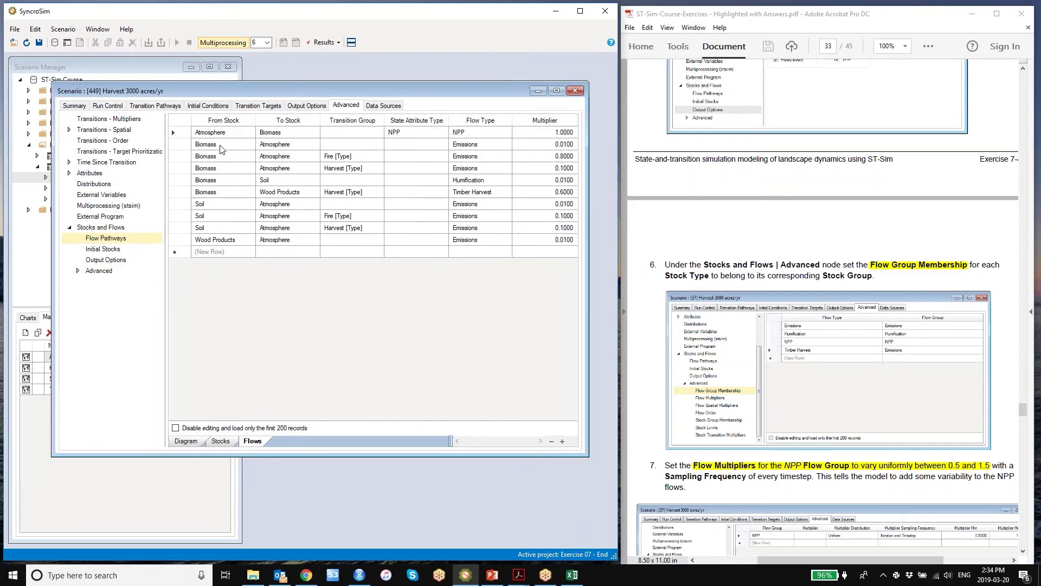
click(173, 133)
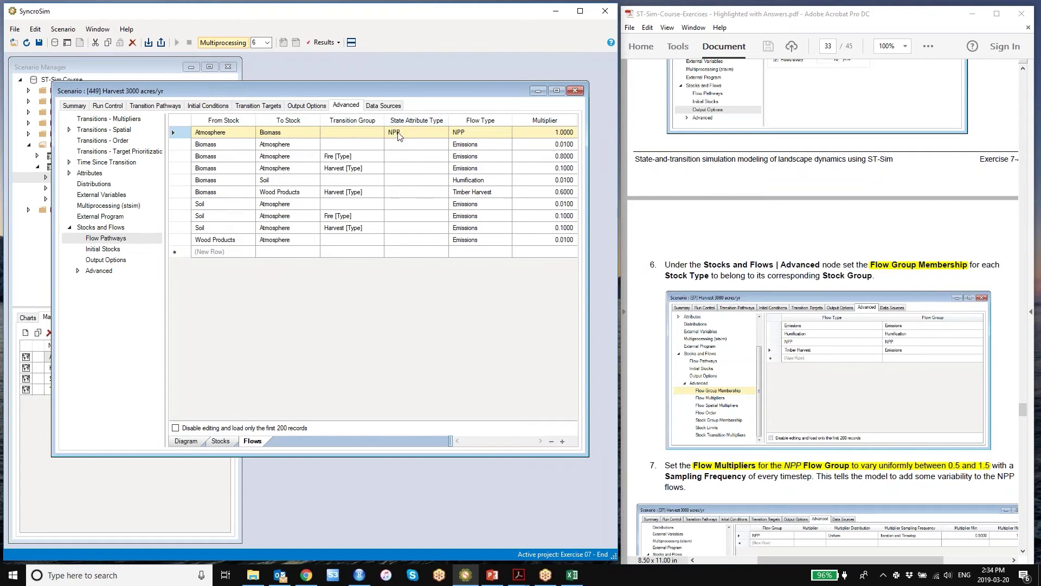
Open the No harvest scenario beside the flow table and display its state attribute values.
click(138, 66)
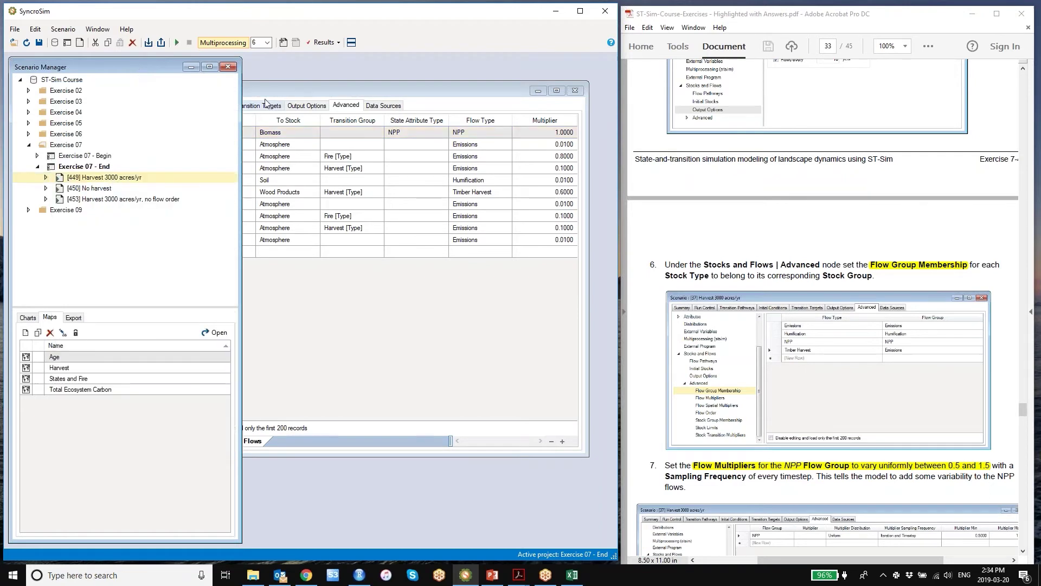
click(278, 90)
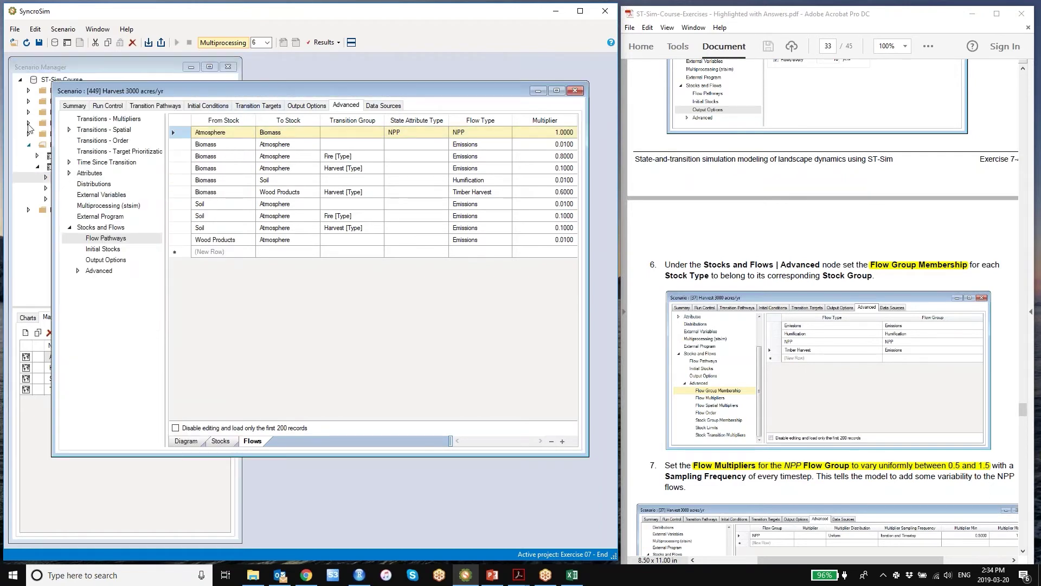
click(81, 70)
click(81, 190)
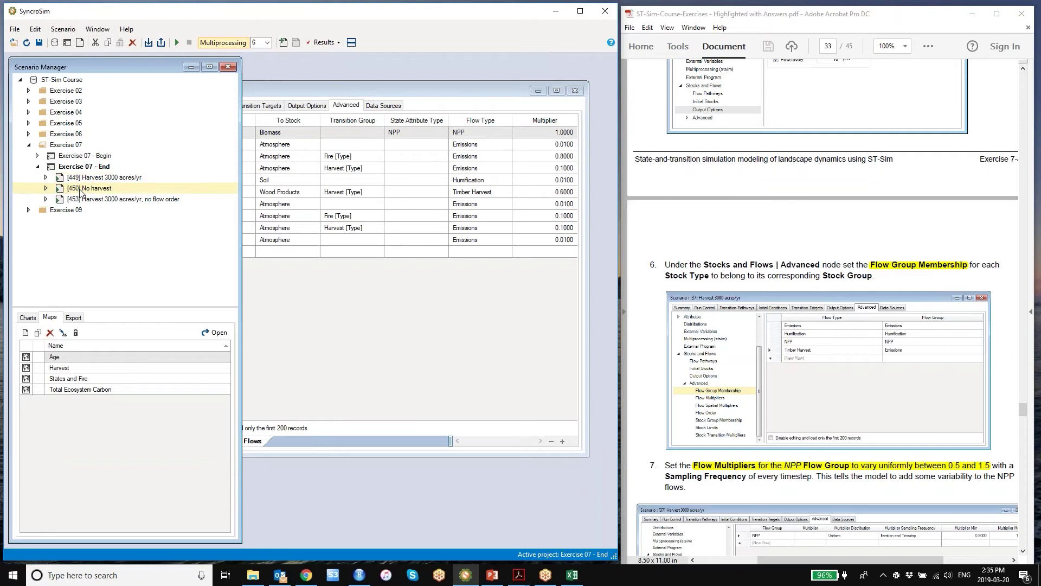
double_click(80, 190)
drag(270, 77, 334, 212)
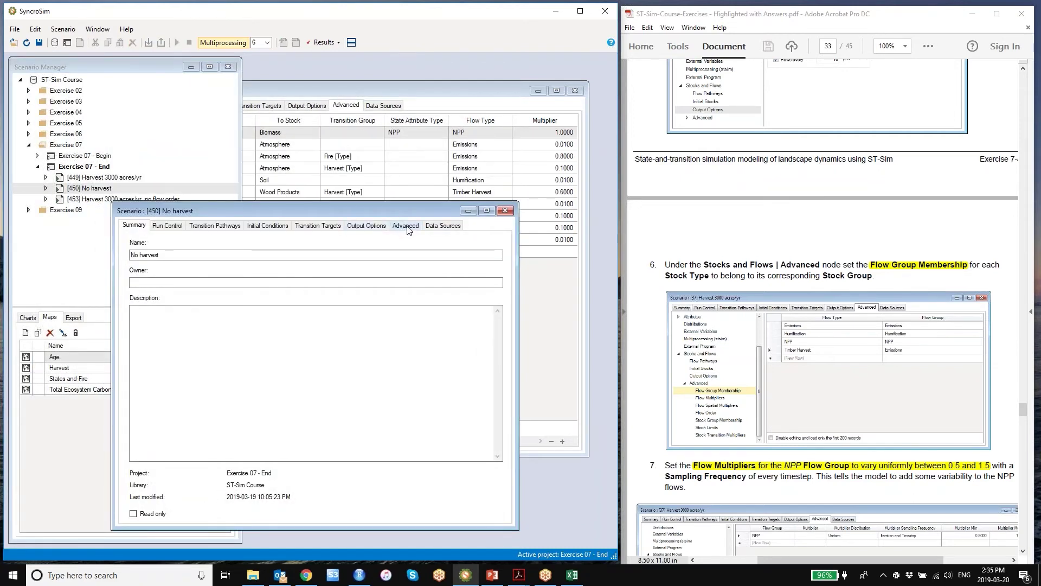
click(407, 227)
click(130, 301)
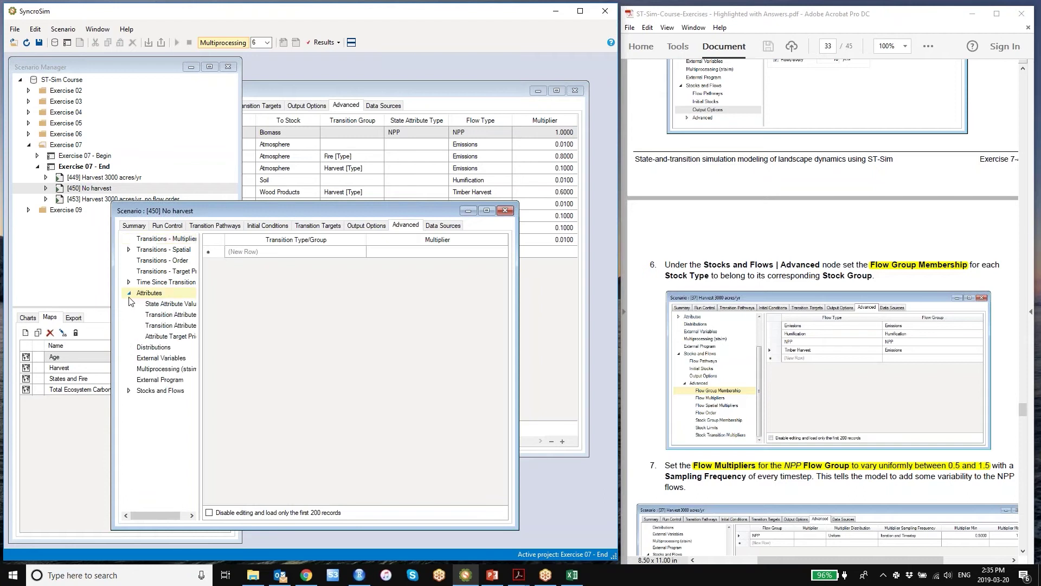
click(172, 304)
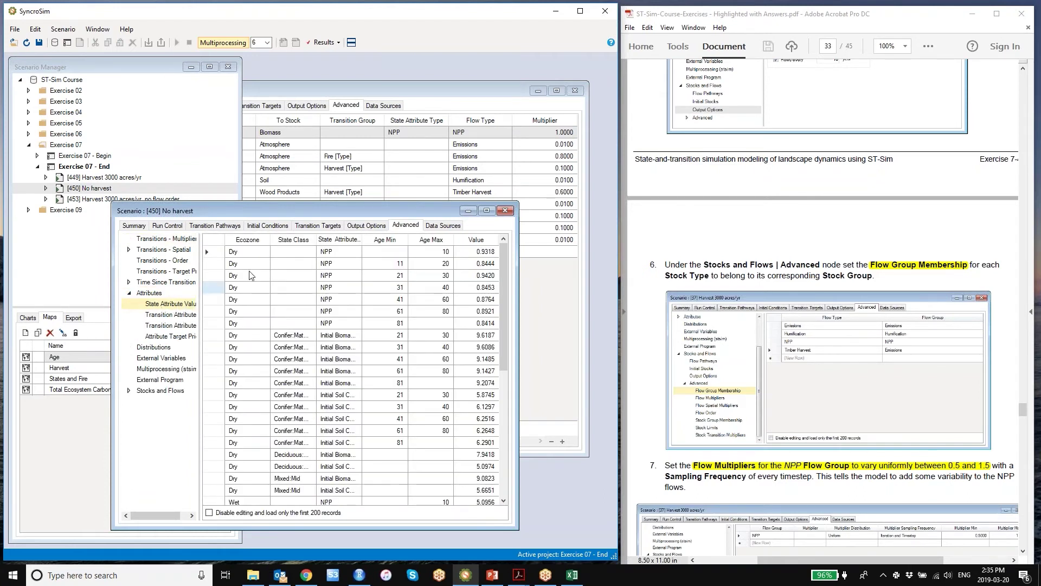
Examine the NPP, initial biomass and initial soil carbon values by ecozone and age, highlighting the Dry ecozone's NPP rows.
click(209, 249)
drag(210, 252, 203, 331)
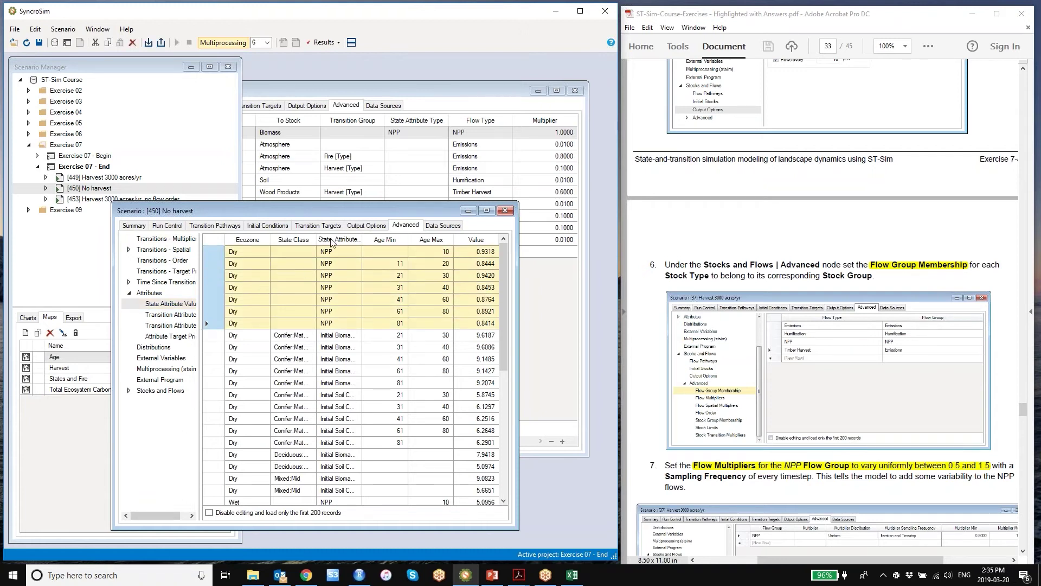
drag(362, 239, 376, 237)
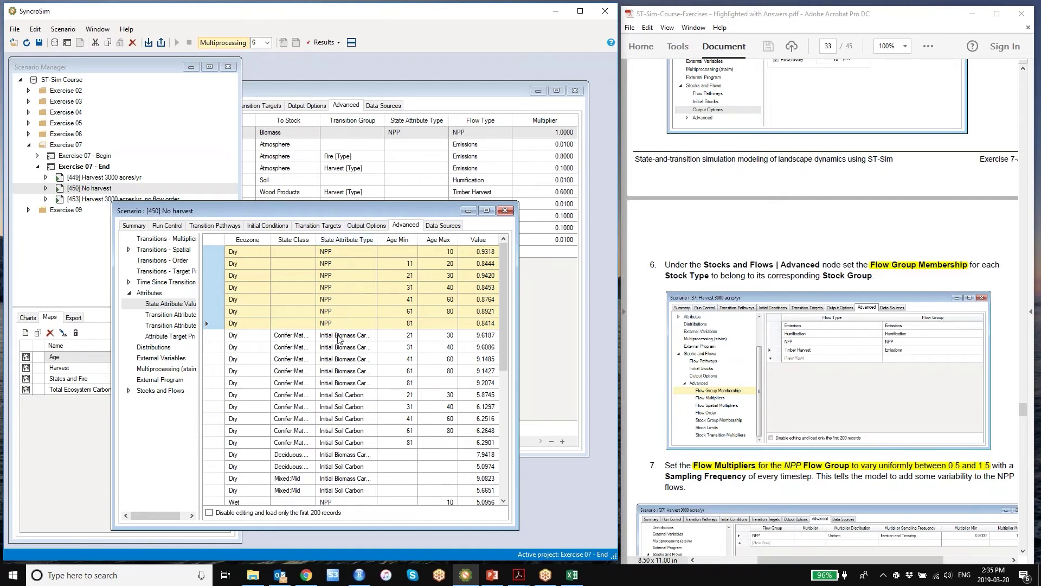
scroll(305, 342, down, 3)
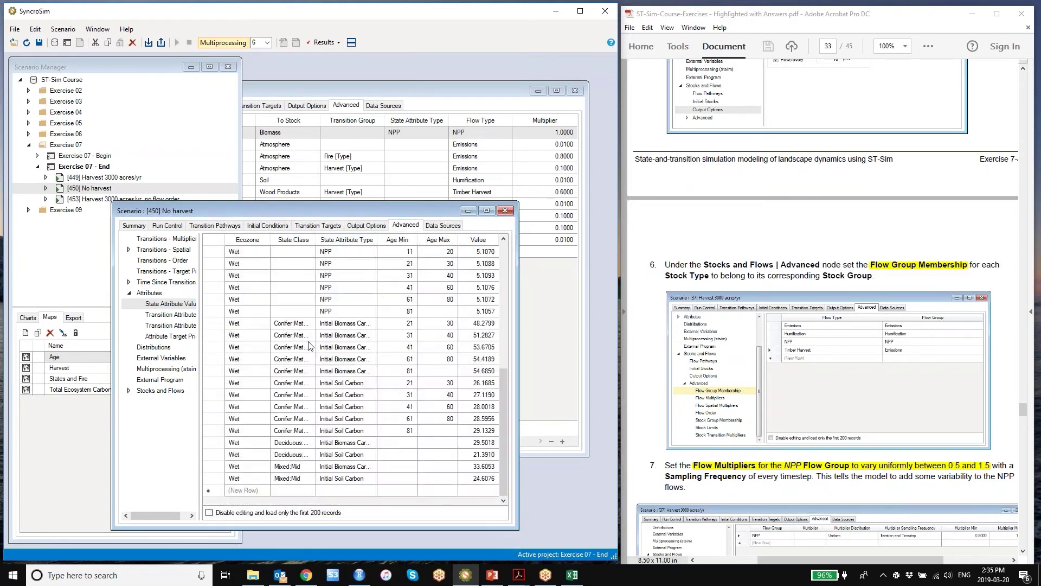
scroll(303, 339, up, 3)
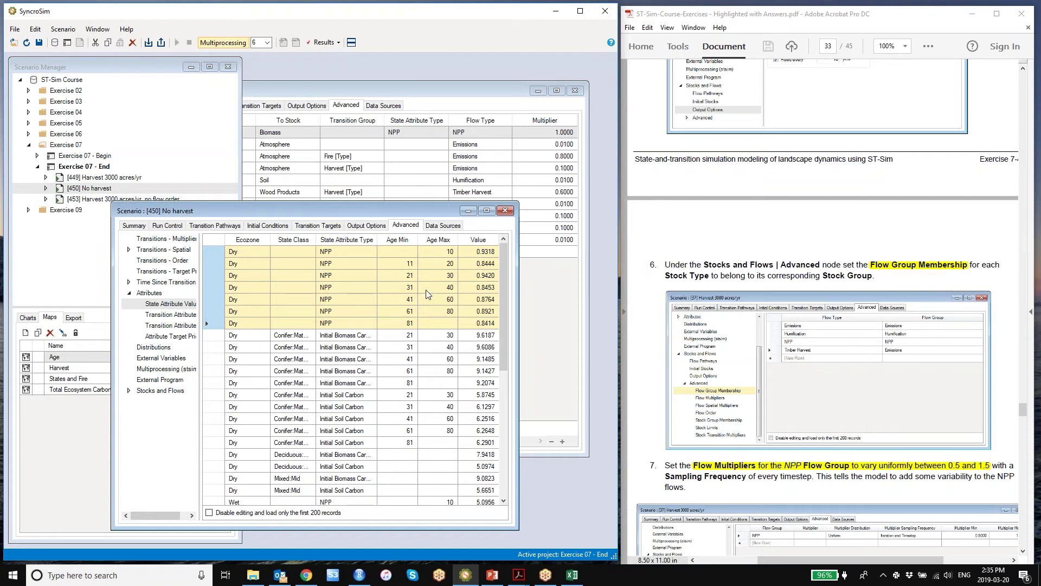
Expand the No harvest scenario's Stocks and Flows settings down to the advanced entries to see what they offer.
click(129, 390)
click(138, 435)
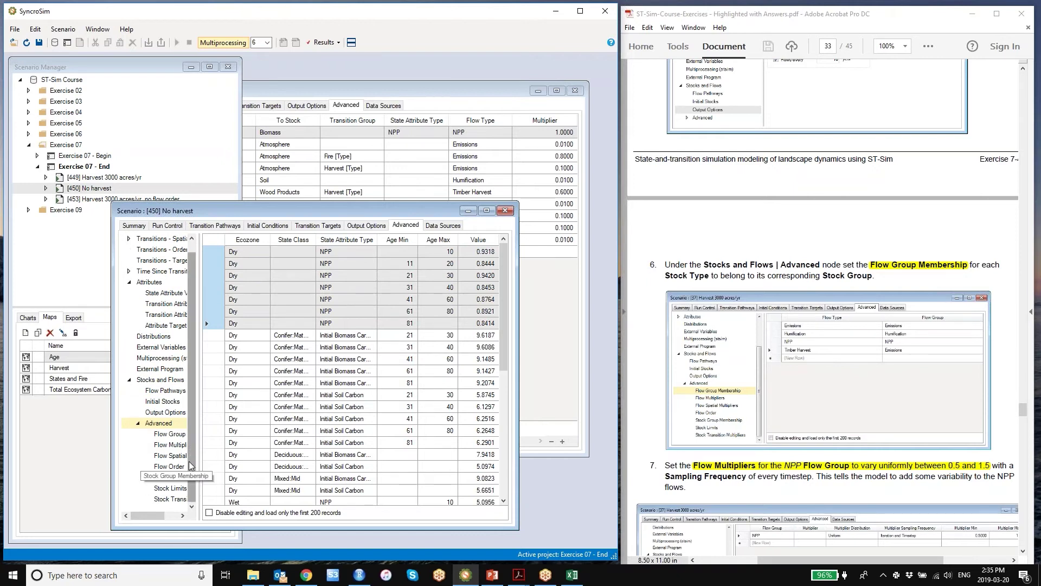
drag(199, 446, 222, 444)
Reopen the Exercise 07 - End project properties and check the stock units in the Stocks and Flows terminology.
double_click(92, 167)
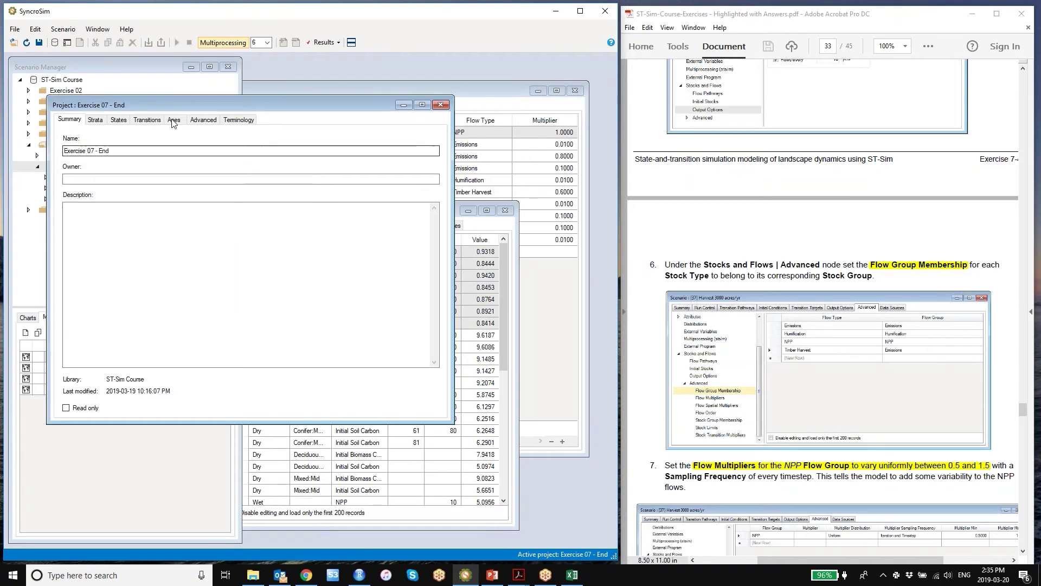
click(203, 119)
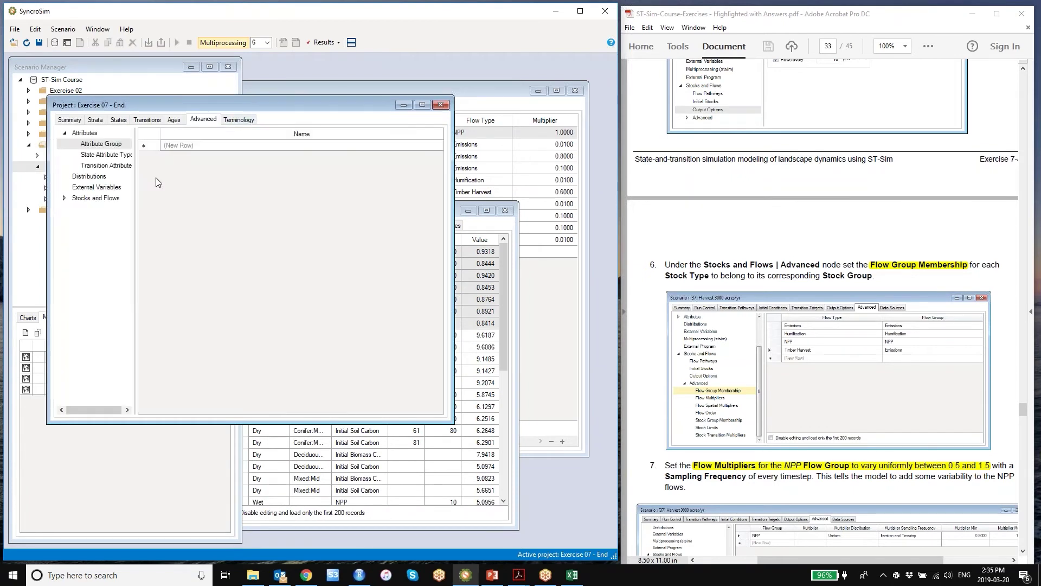
click(64, 198)
click(92, 253)
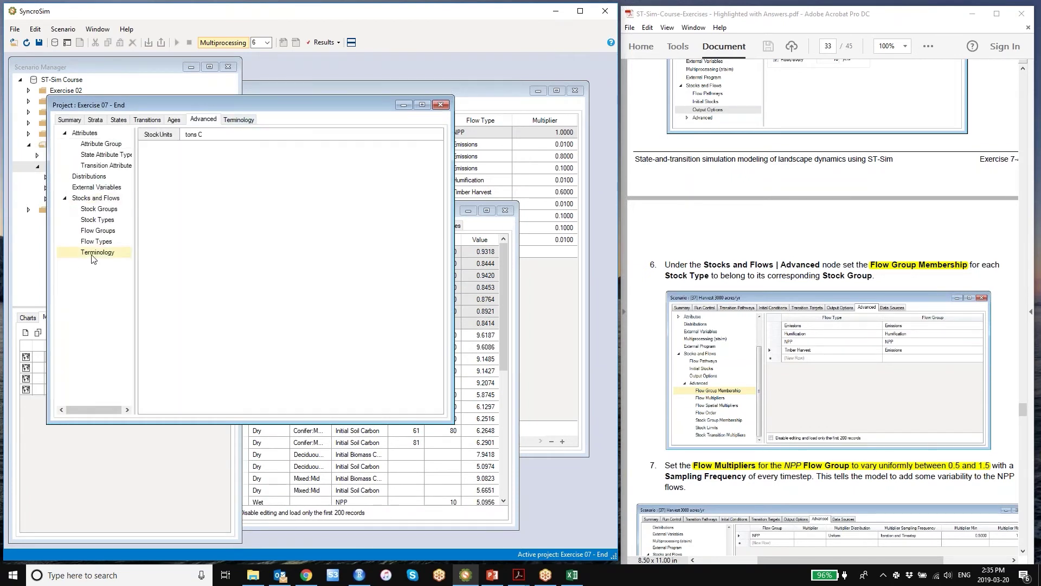
Reopen the Exercise 07 - End project properties, check the general terminology for amount units and stratum labels, and close them.
click(441, 104)
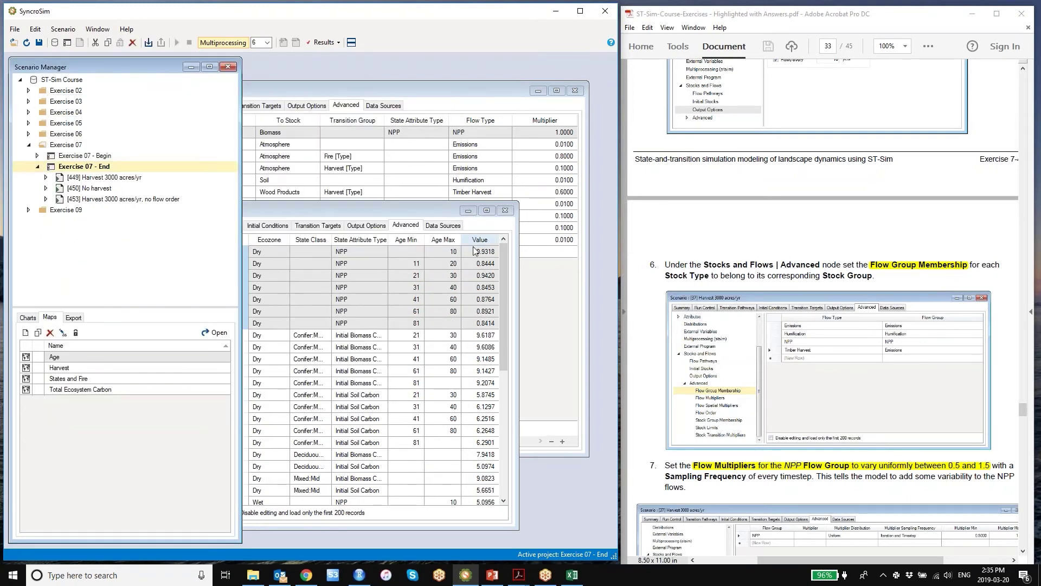
click(347, 201)
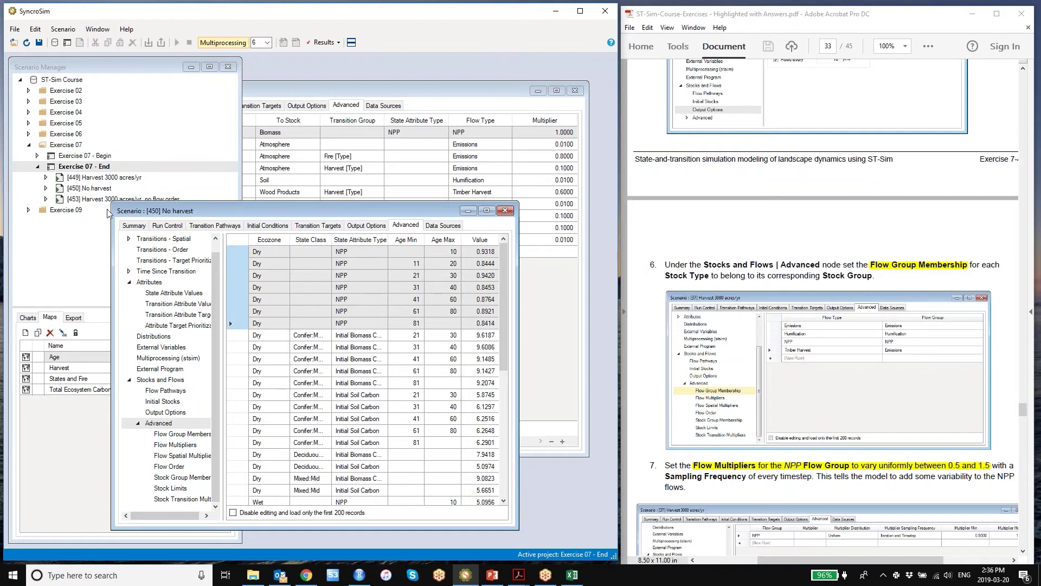
double_click(82, 166)
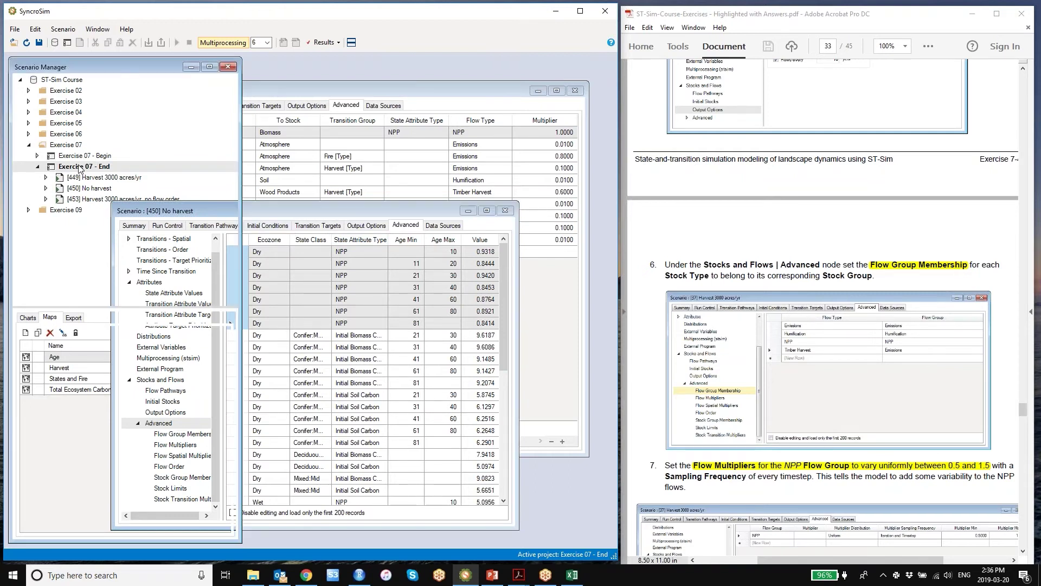
click(245, 134)
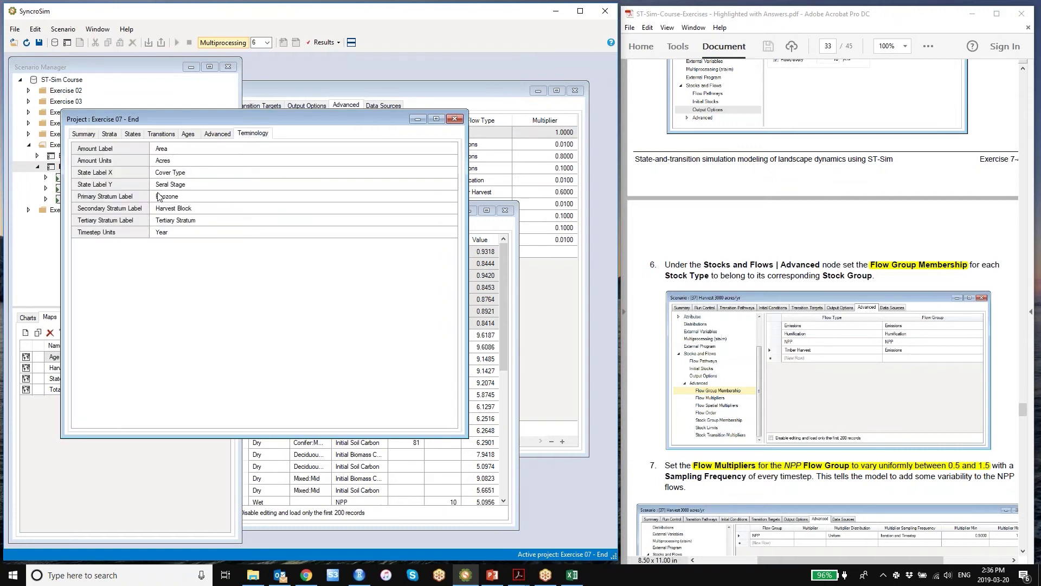
click(454, 120)
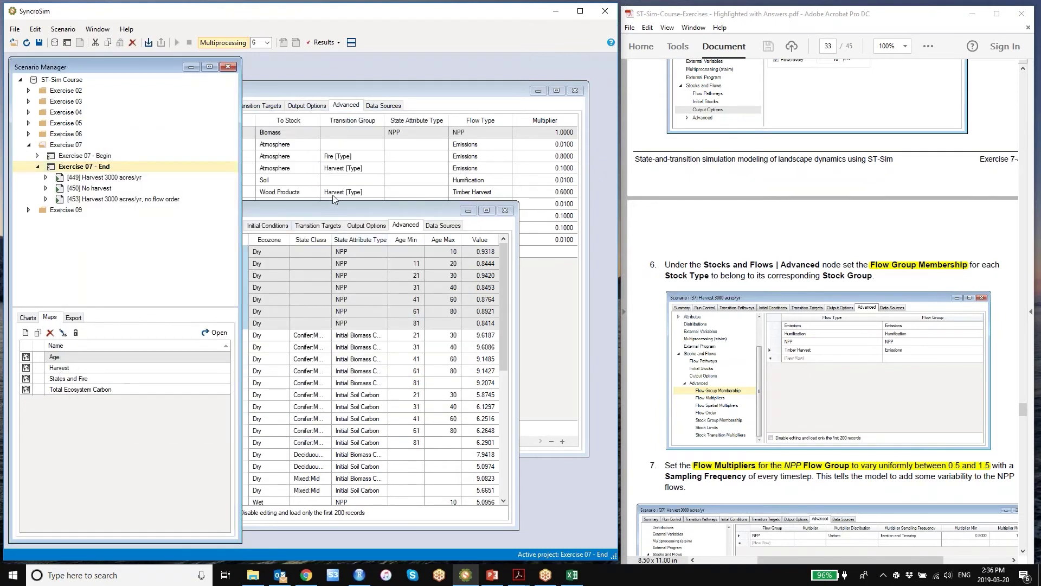
Minimize the No harvest scenario and bring the flow pathways of the Harvest 3000 acres/yr scenario to the front.
click(338, 210)
drag(338, 211, 351, 195)
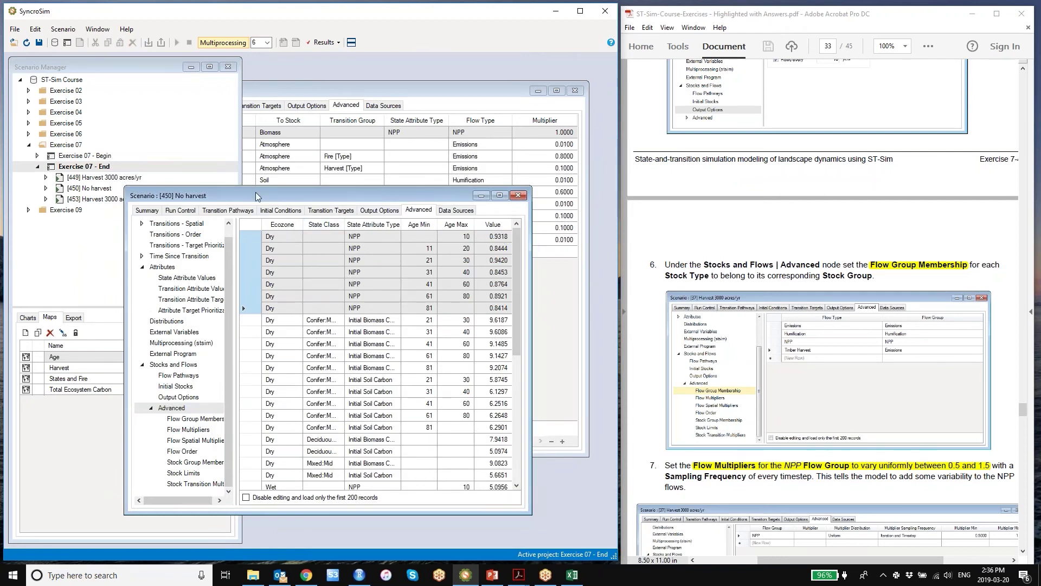
drag(257, 191, 262, 184)
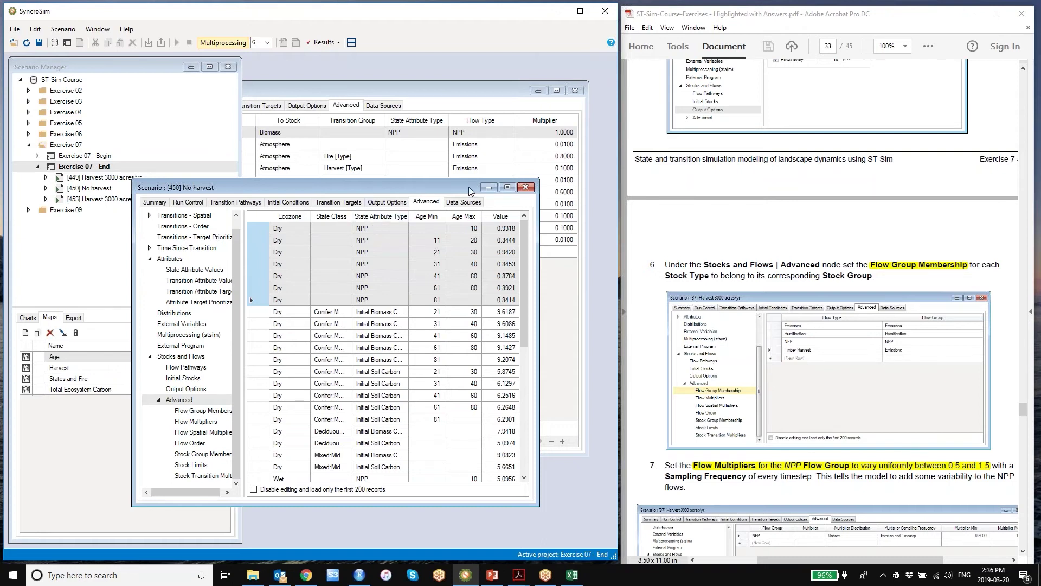
click(488, 187)
click(359, 88)
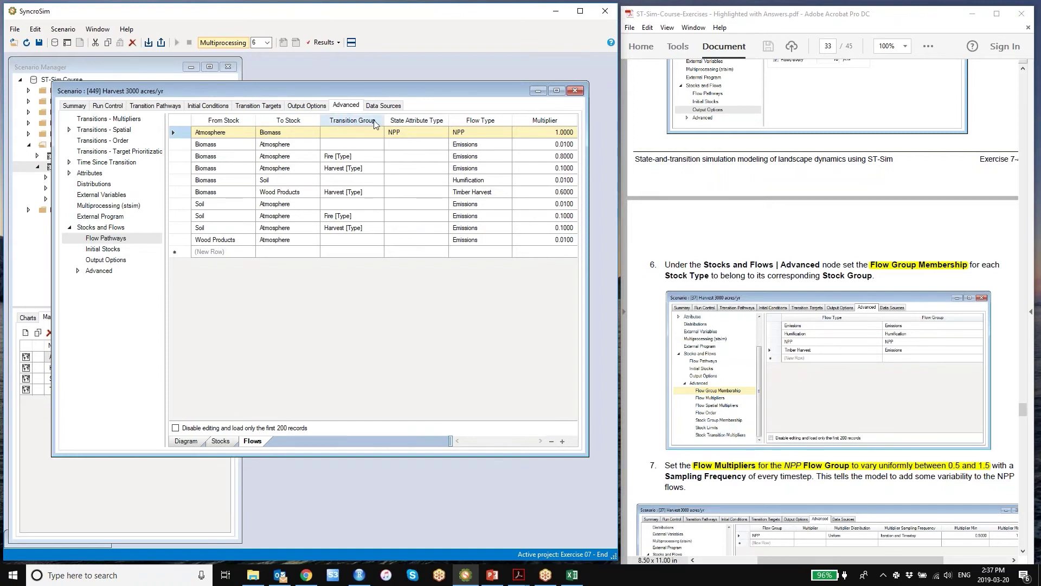
Highlight the flow pathways with no transition group or state attribute type: Biomass to Atmosphere, Biomass to Soil, Soil to Atmosphere, and Wood Products to Atmosphere.
click(171, 142)
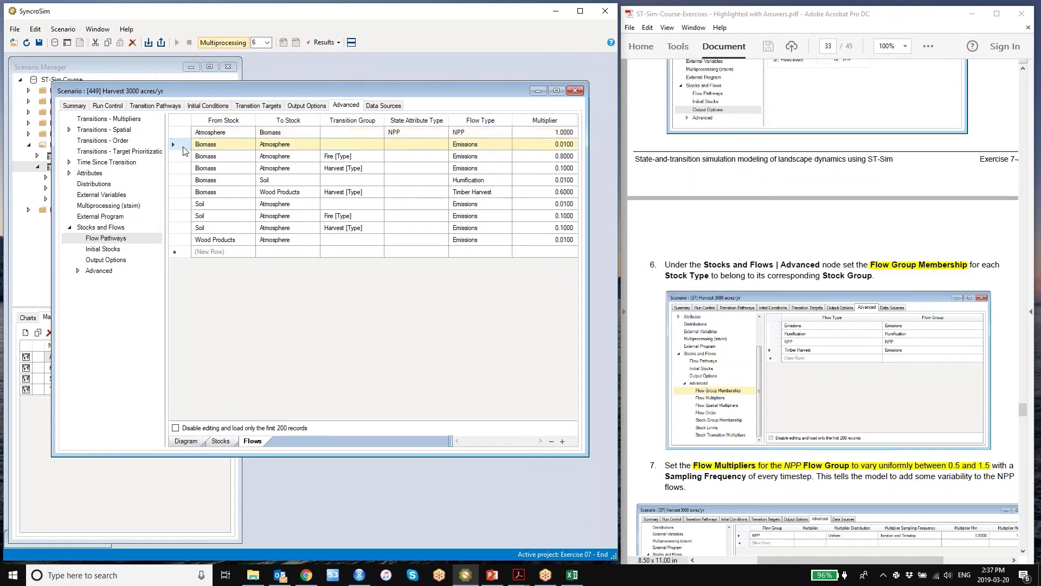
ctrl+click(184, 179)
ctrl+click(184, 206)
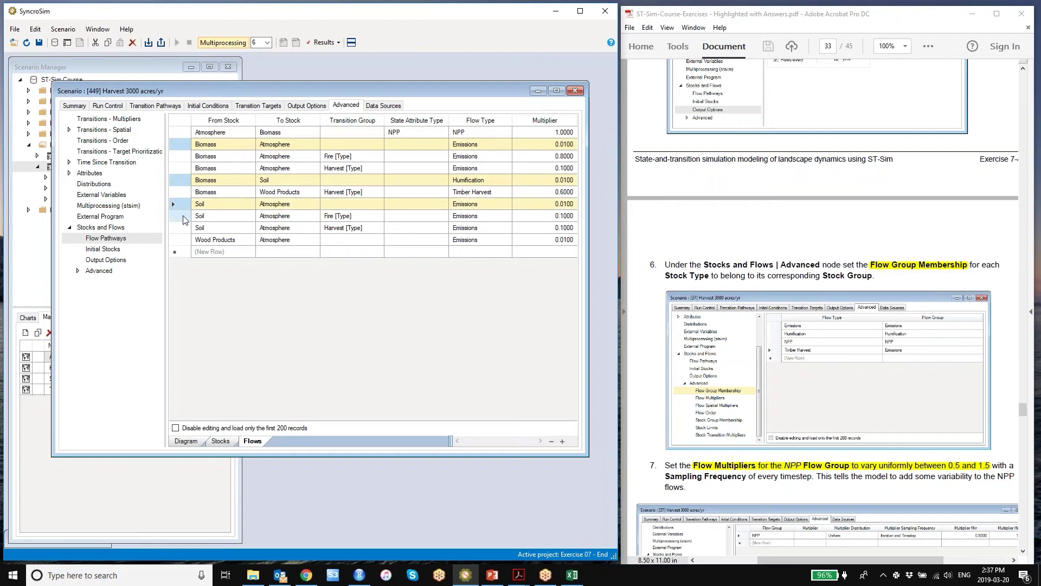
ctrl+click(184, 240)
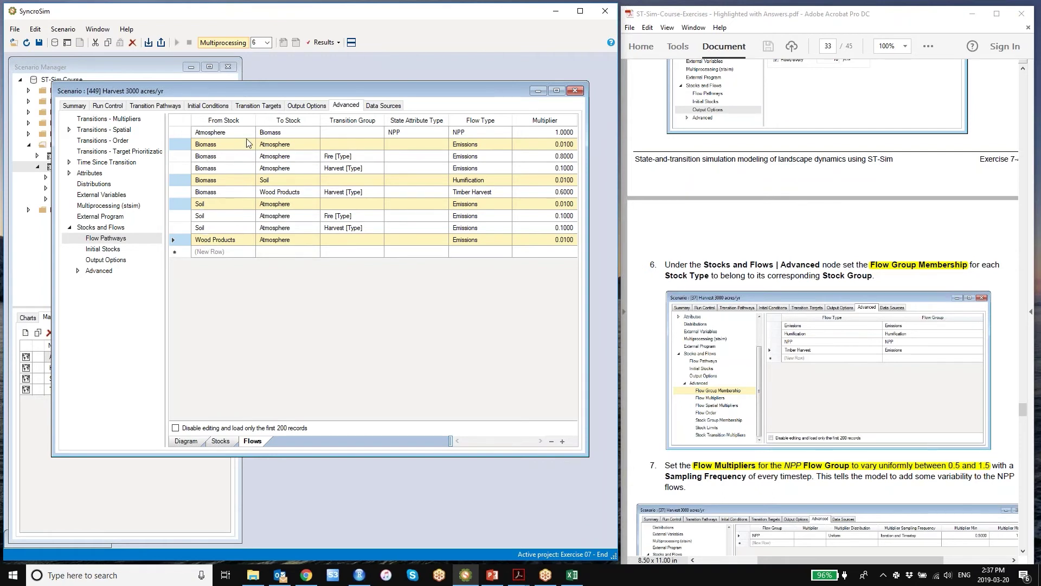
Highlight only the flow pathways triggered by Fire or Harvest transitions, from both Biomass and Soil.
drag(183, 156, 186, 170)
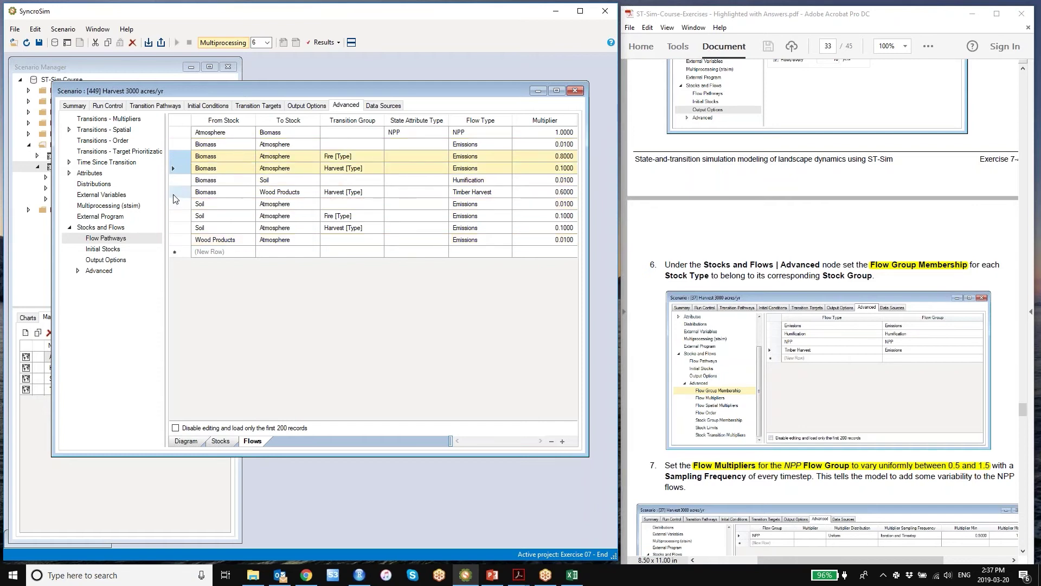
ctrl+click(174, 193)
ctrl+click(177, 216)
ctrl+click(180, 228)
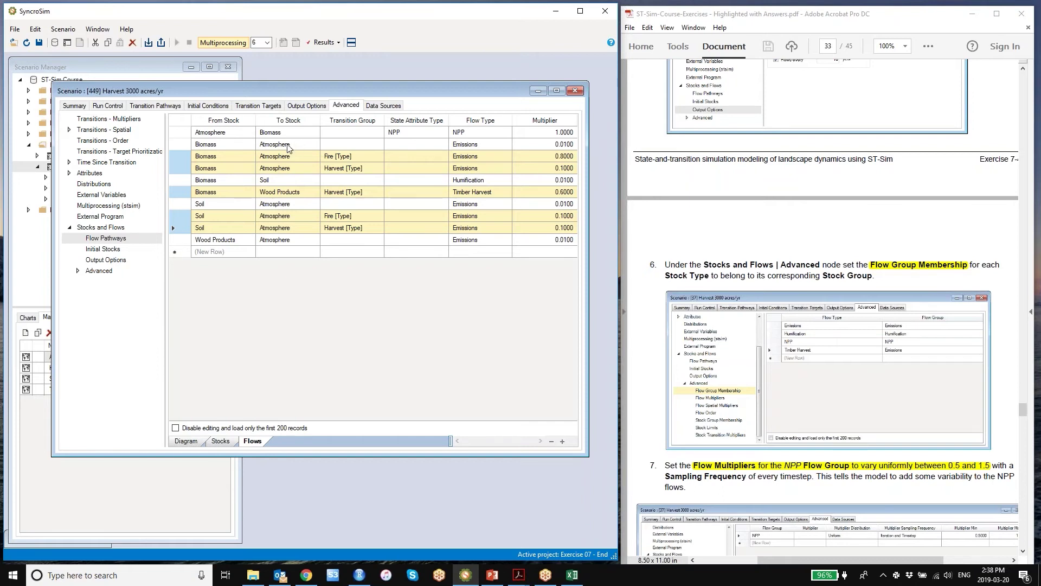
Compare the scenario's initial stocks with its flow pathways and highlight the non-spatial Biomass and Soil entries.
click(117, 251)
click(117, 252)
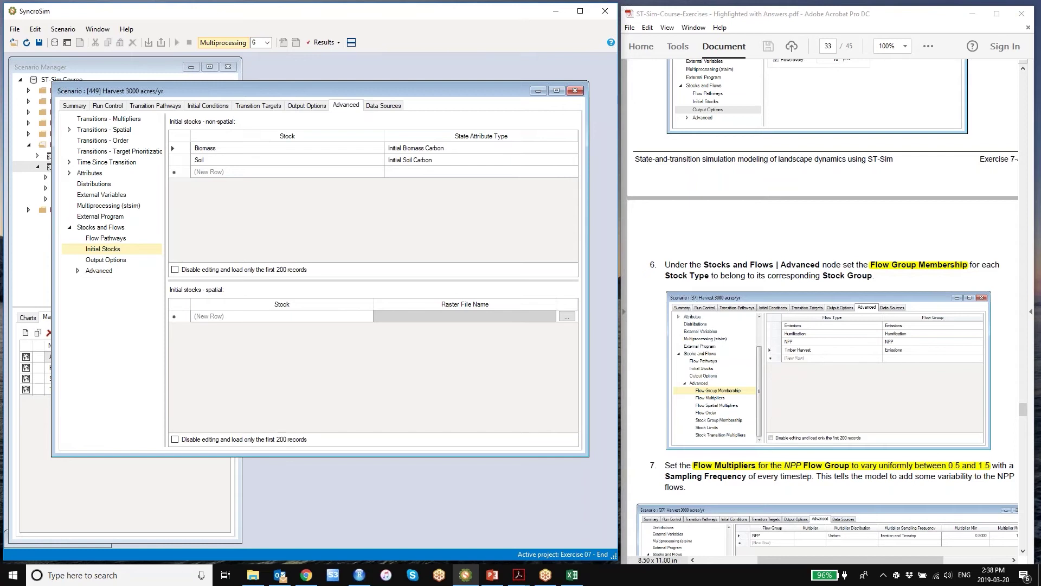
click(114, 241)
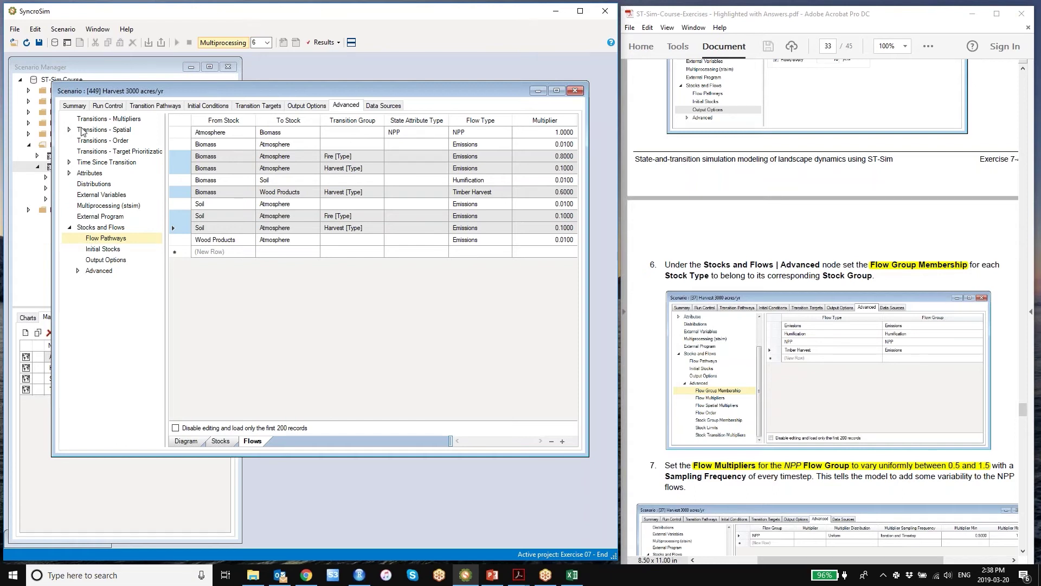
click(104, 250)
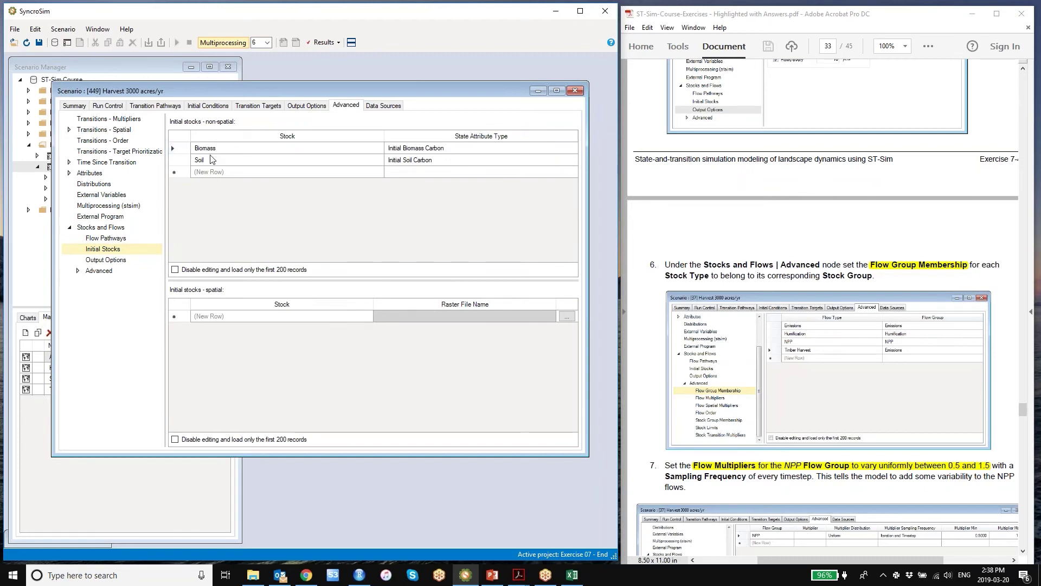
click(176, 150)
click(177, 154)
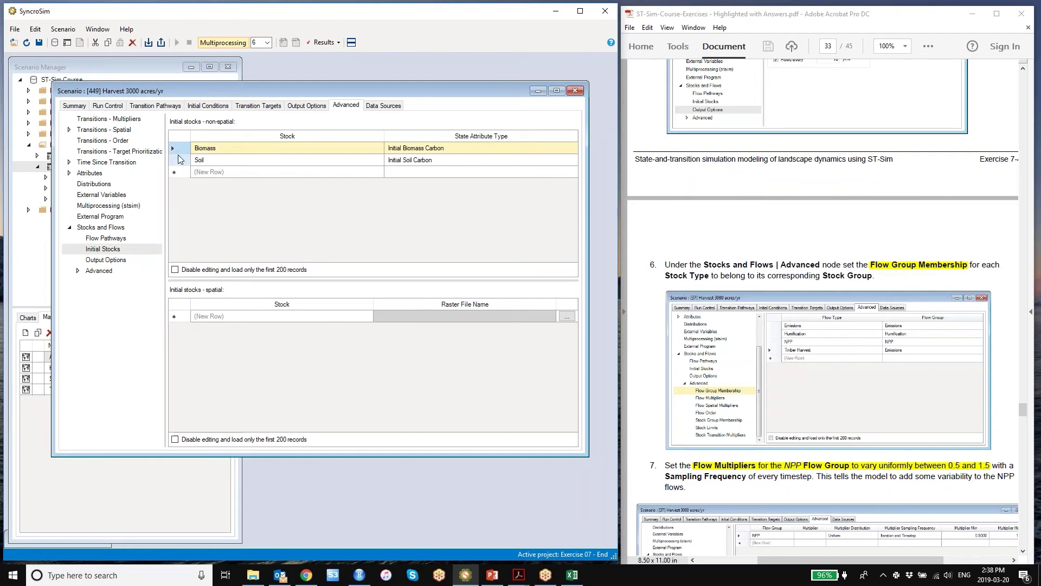
shift+click(181, 161)
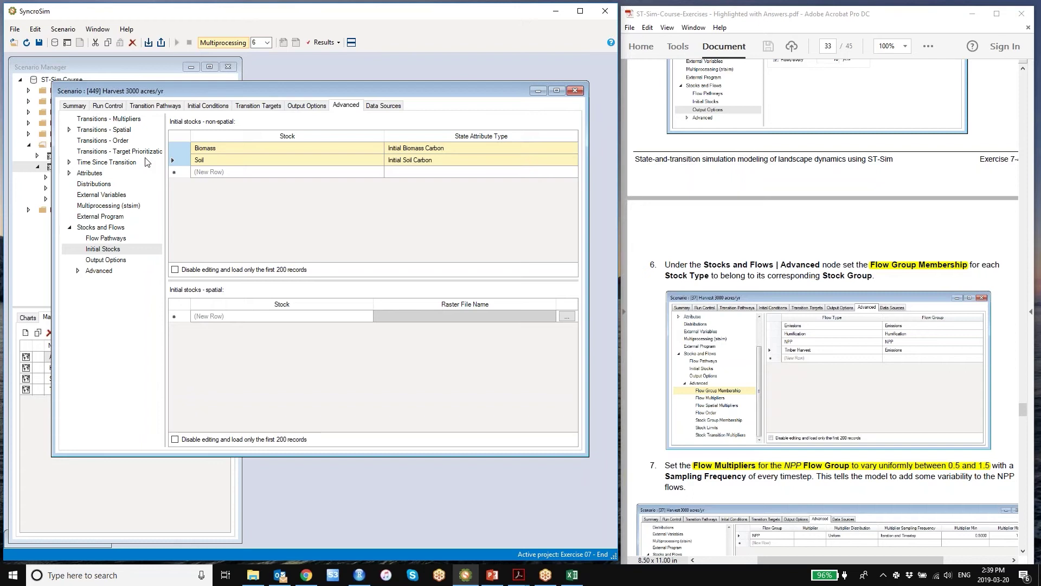
Bring back the No harvest scenario's state attribute values and enlarge its window to show the columns more fully.
drag(196, 90, 228, 83)
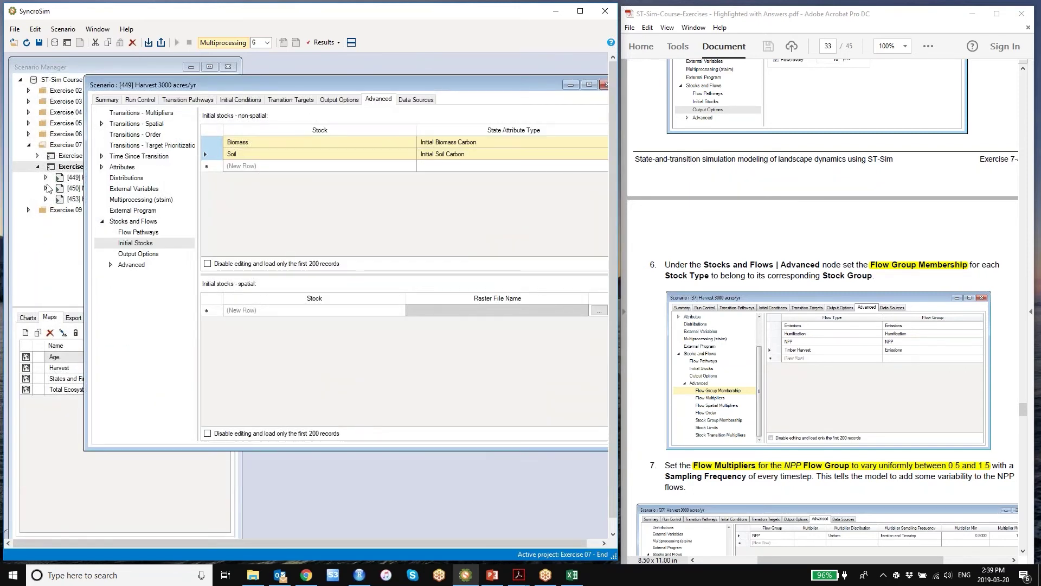
click(50, 67)
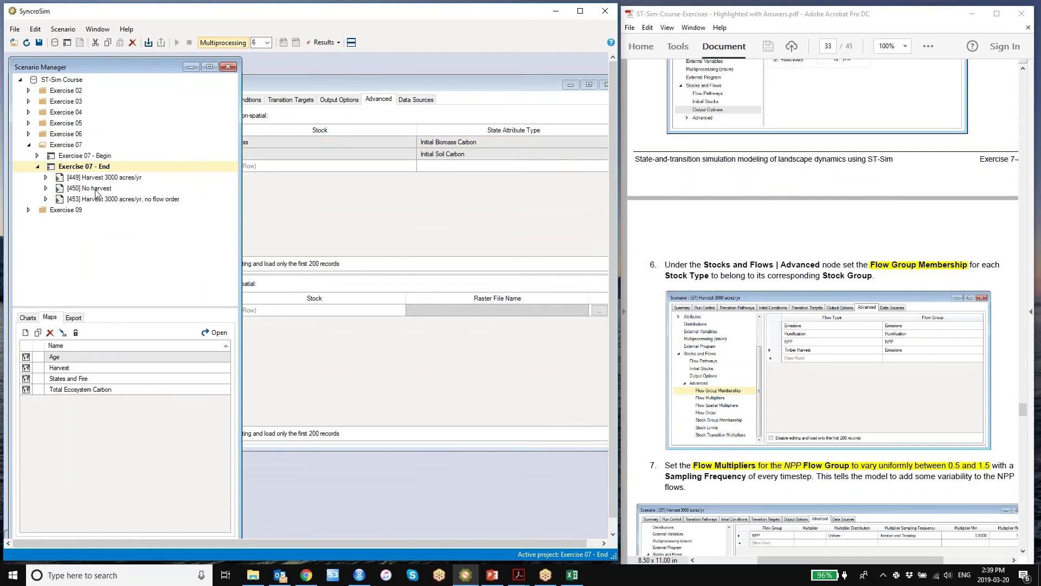
double_click(96, 189)
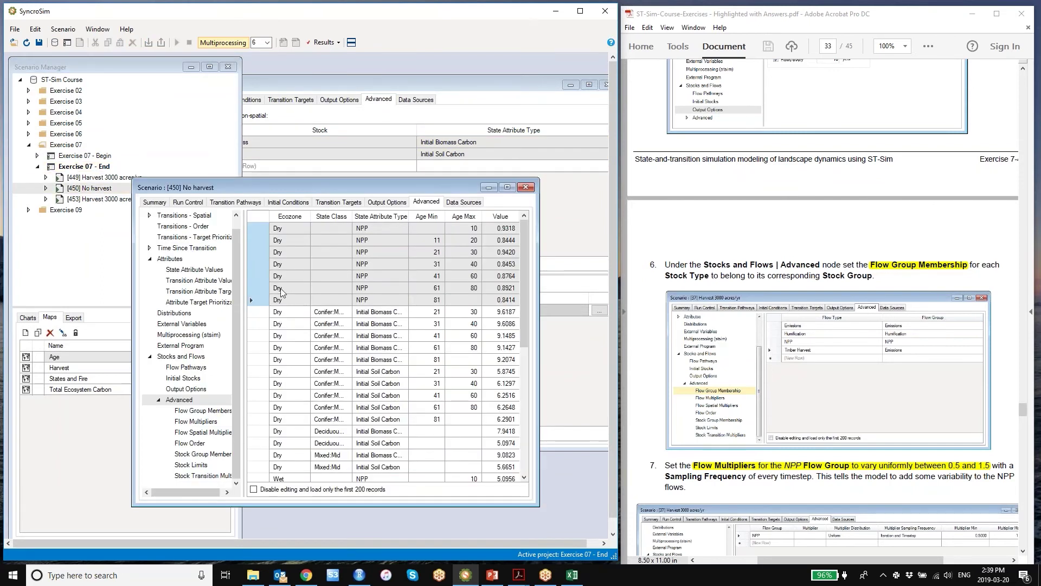
drag(436, 187, 398, 109)
drag(499, 240, 556, 239)
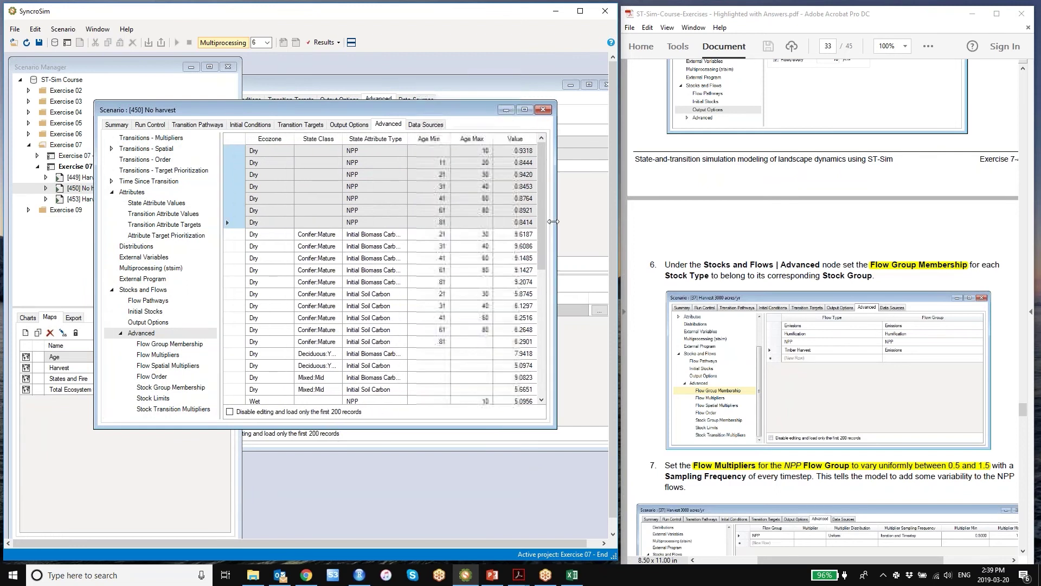
Export the No harvest state attribute values to the Documents folder as the Excel file State Attribute Values.xlsx.
right_click(324, 176)
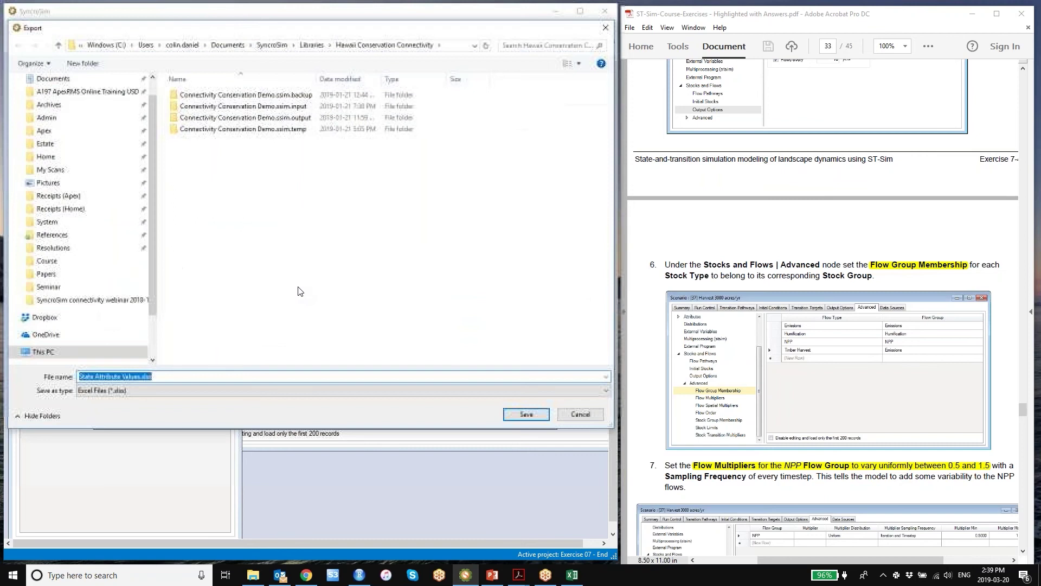
click(81, 79)
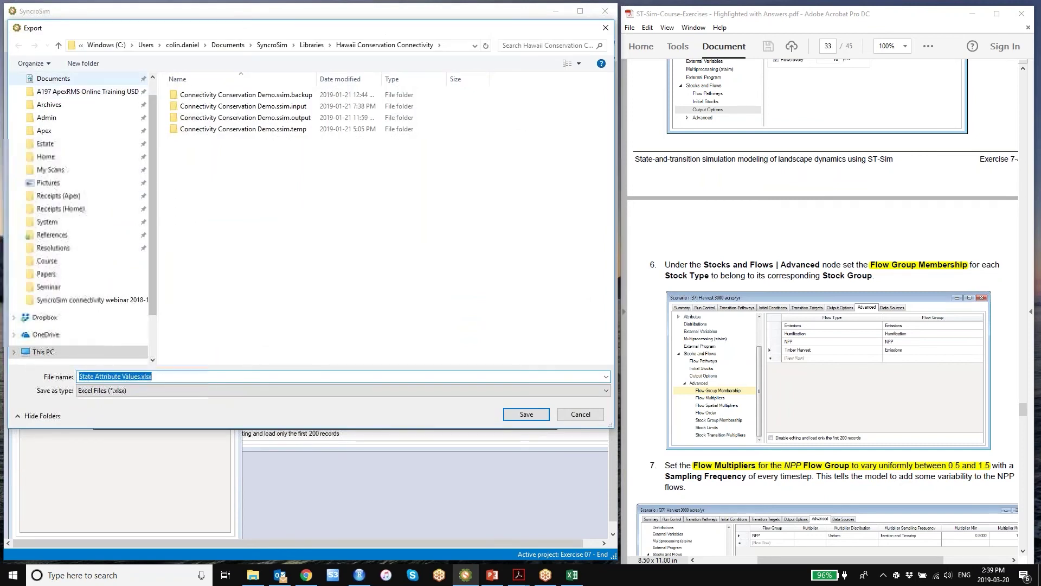
click(537, 415)
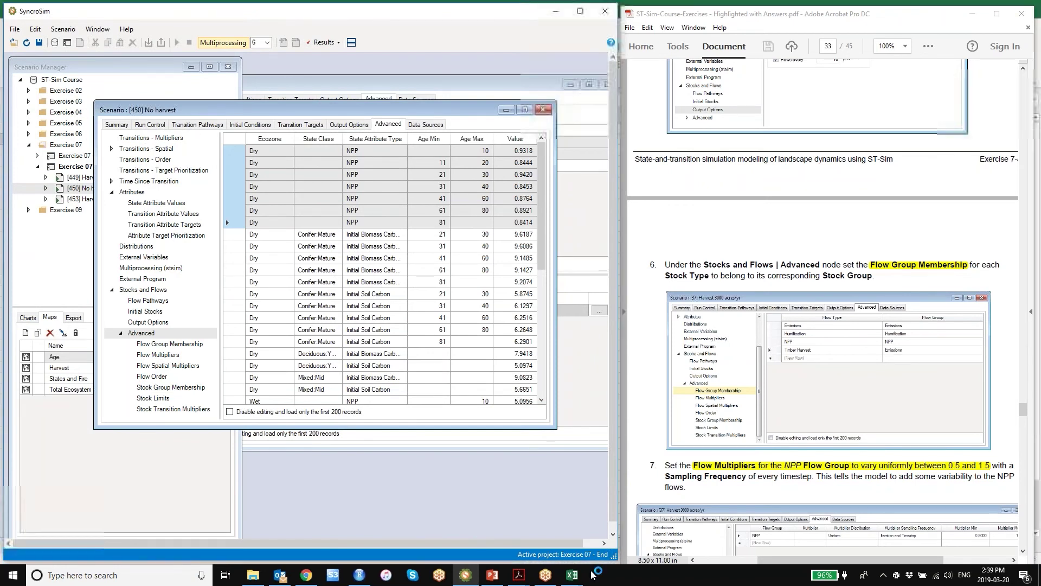
Switch to State Attribute Values.xlsx in Excel and filter State Attribute Type to Initial Biomass Carbon only.
click(572, 575)
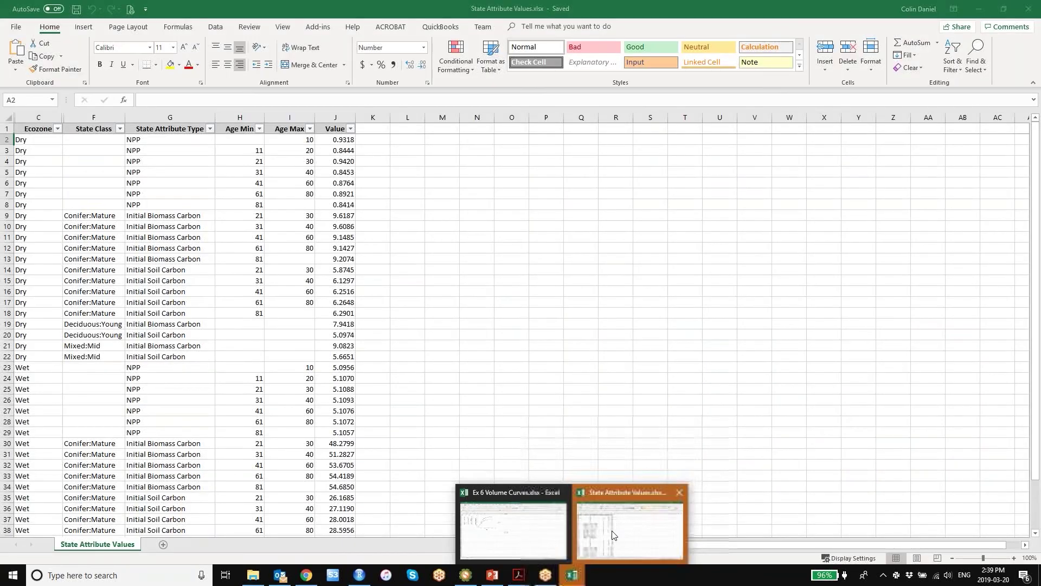
click(613, 535)
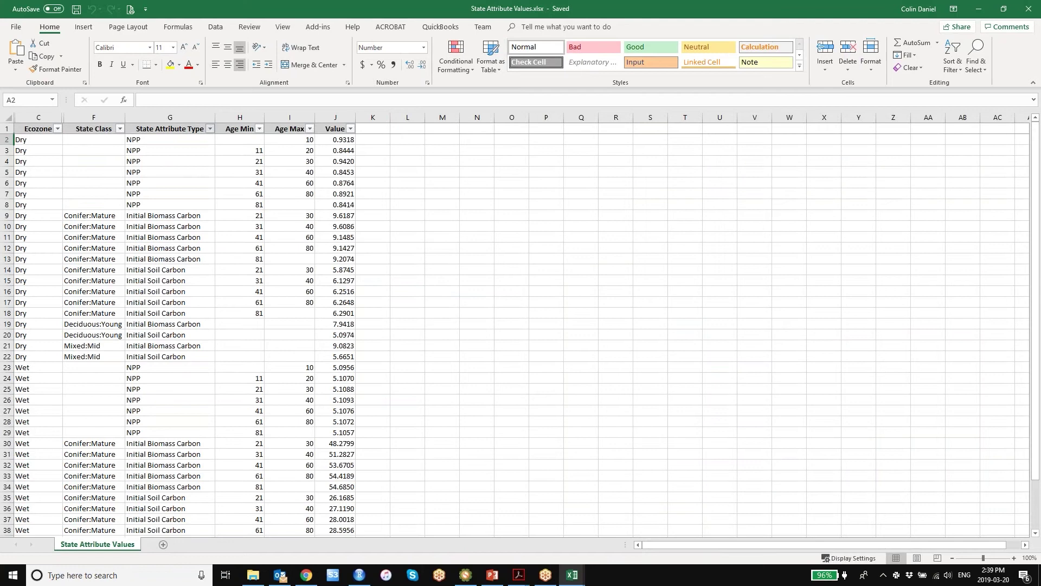
click(210, 128)
click(102, 234)
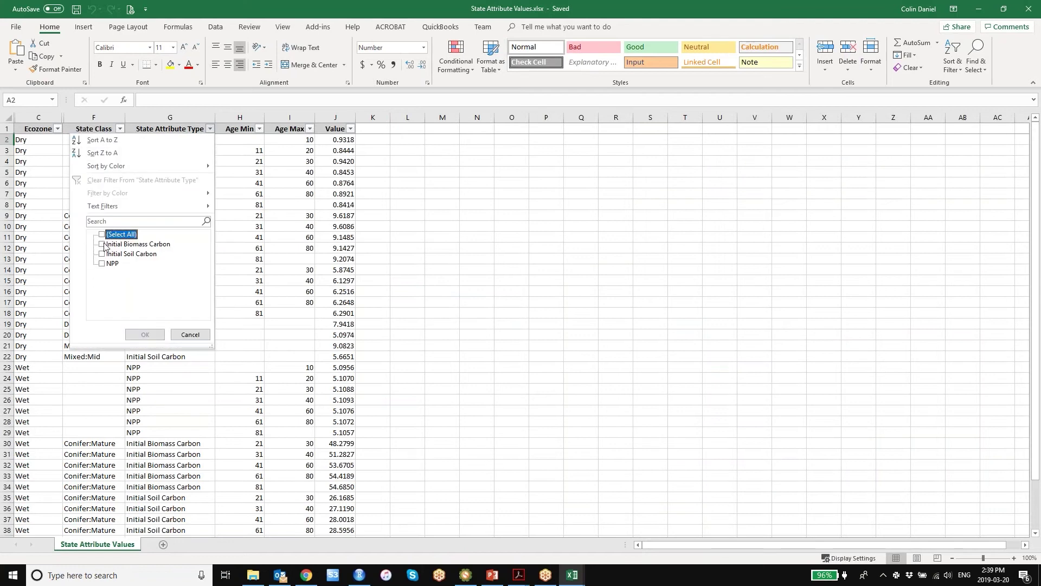
click(101, 244)
click(131, 332)
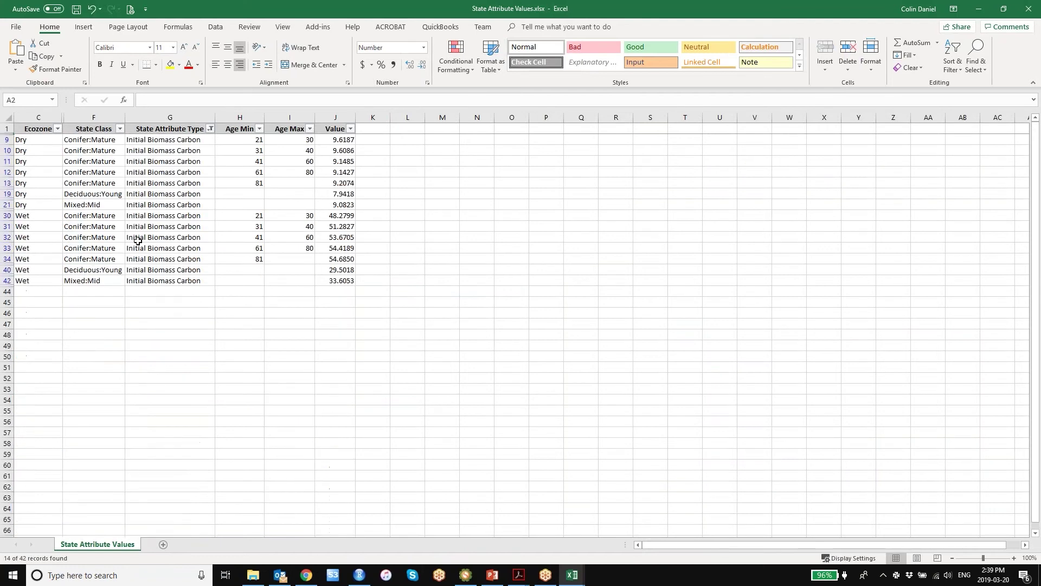
Examine the Dry ecozone's initial biomass carbon rows, highlighting the Conifer:Mature ages and the Deciduous:Young and Mixed:Mid entries.
drag(6, 139, 12, 205)
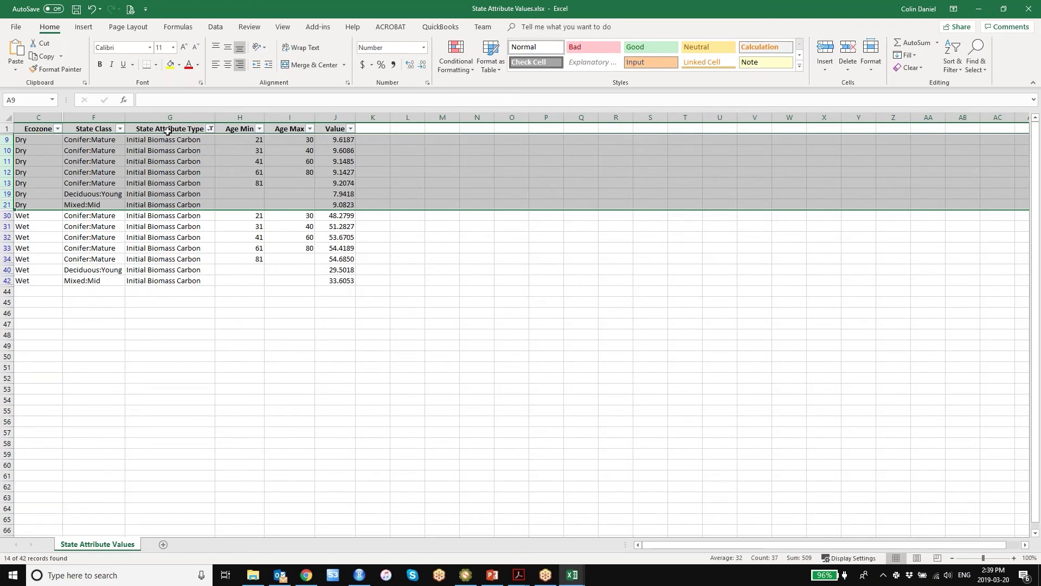
click(8, 139)
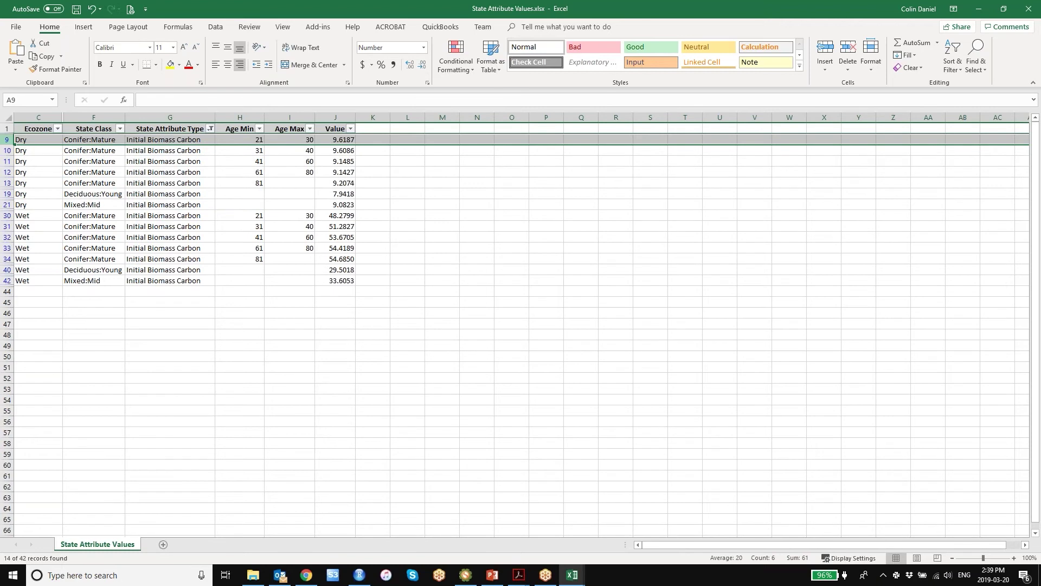
drag(8, 140, 8, 182)
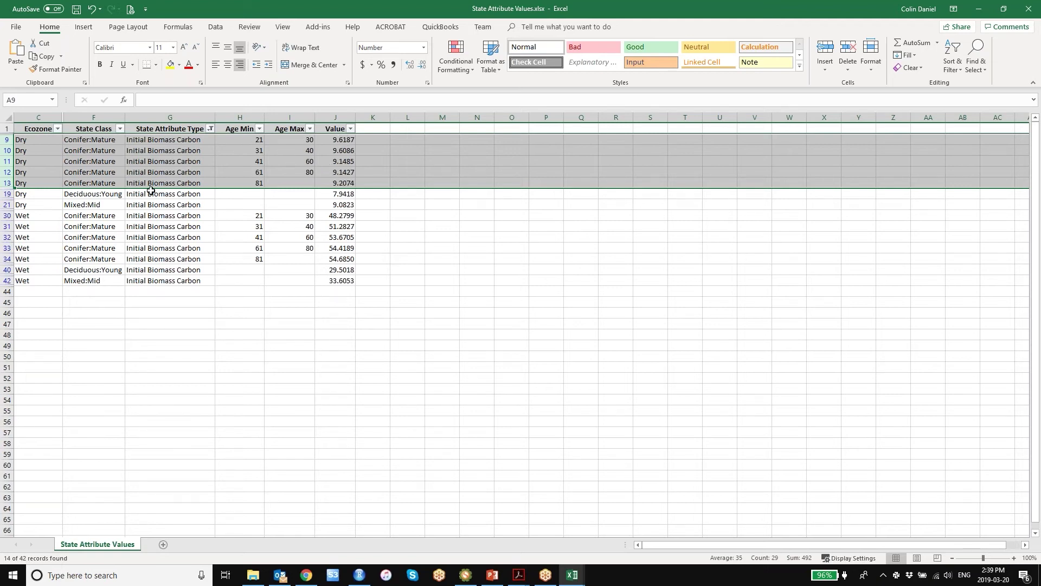
click(7, 194)
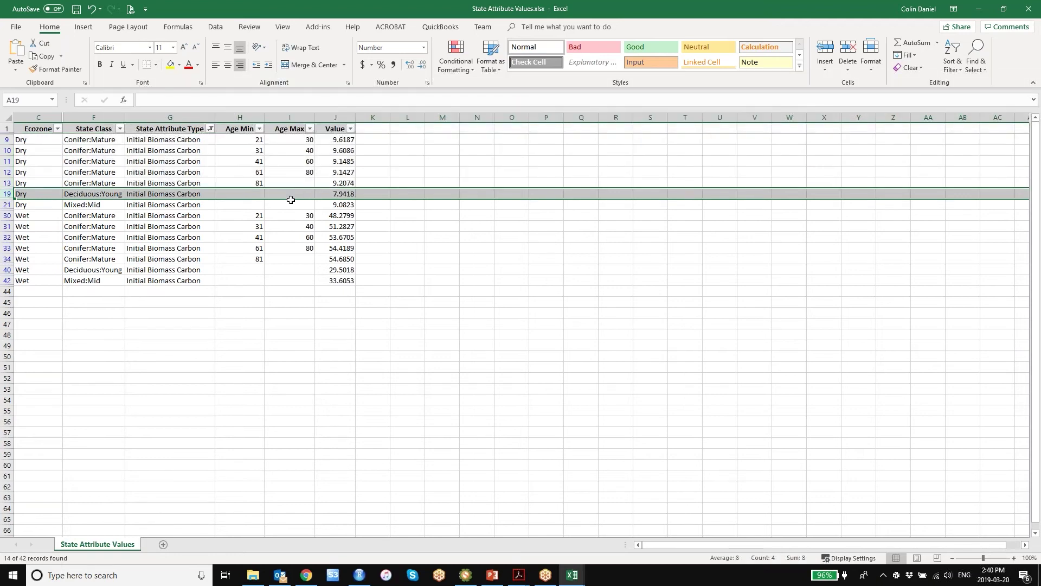
click(8, 204)
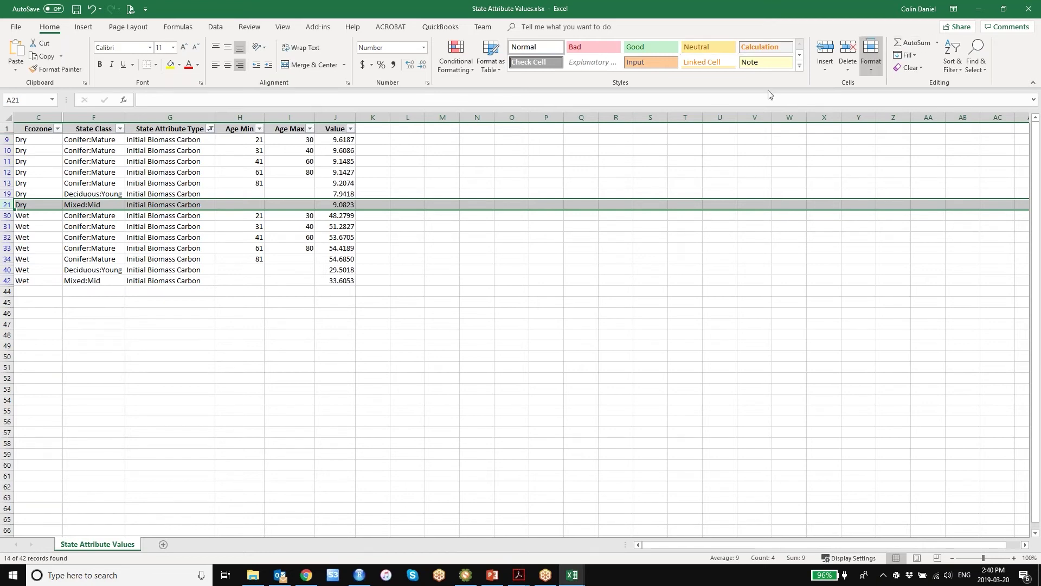
Change the State Attribute Type filter to show only the NPP rows.
click(210, 129)
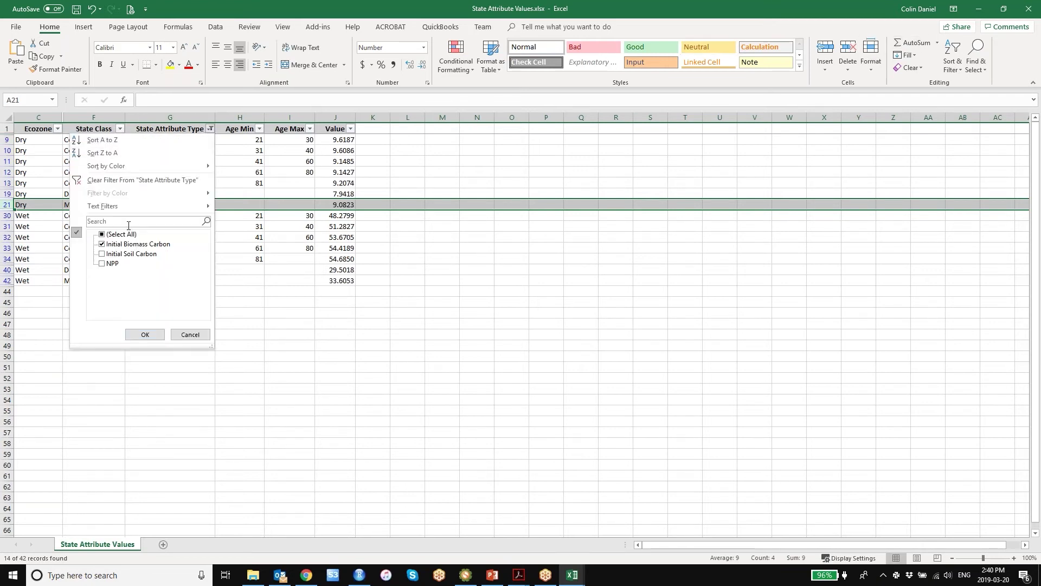
click(101, 264)
click(101, 244)
click(143, 335)
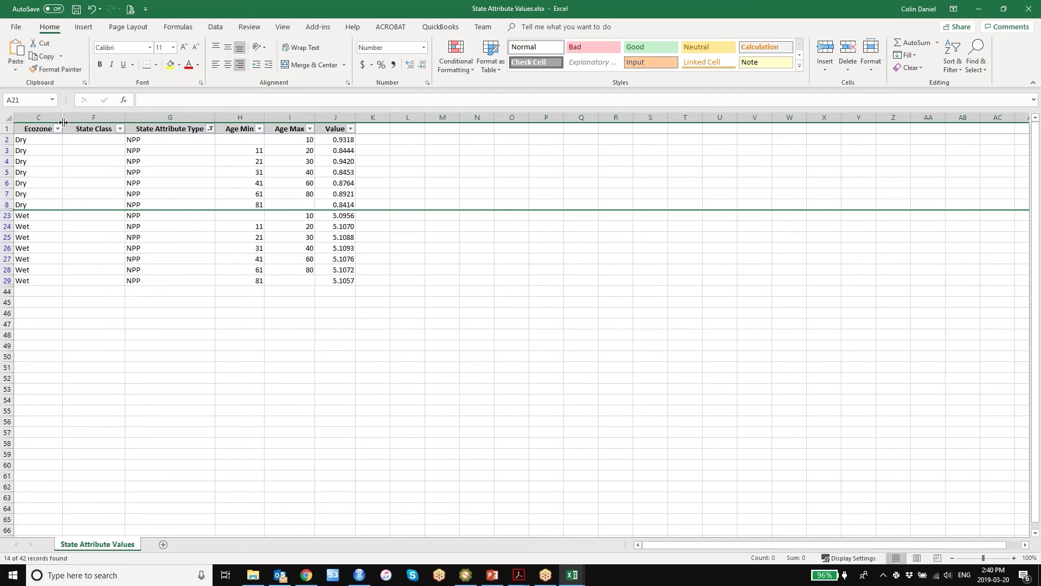
Examine the Dry ecozone's NPP values by age range, highlighting its rows and the Value column entries.
drag(6, 139, 5, 205)
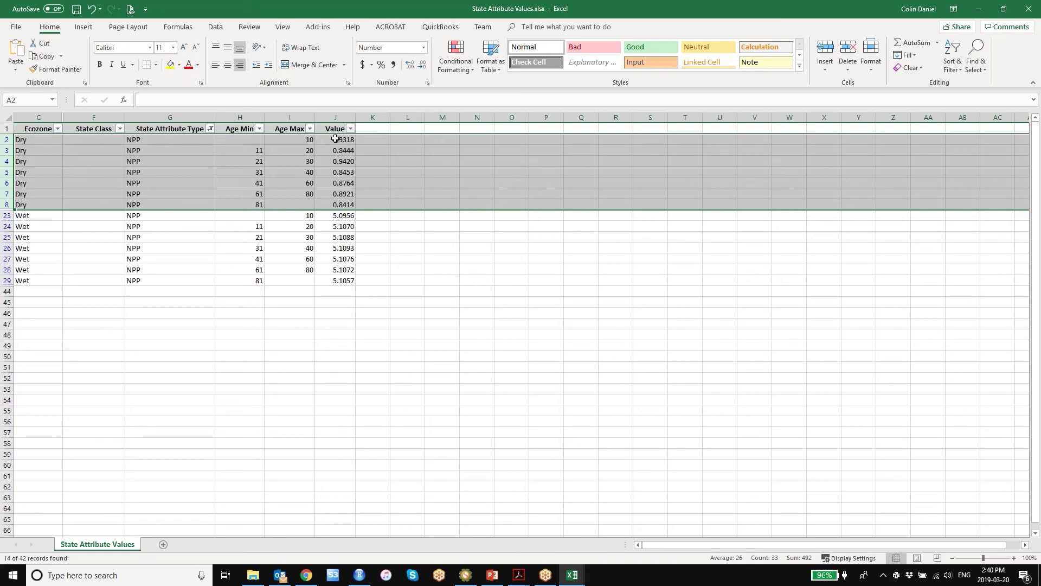
drag(338, 140, 335, 204)
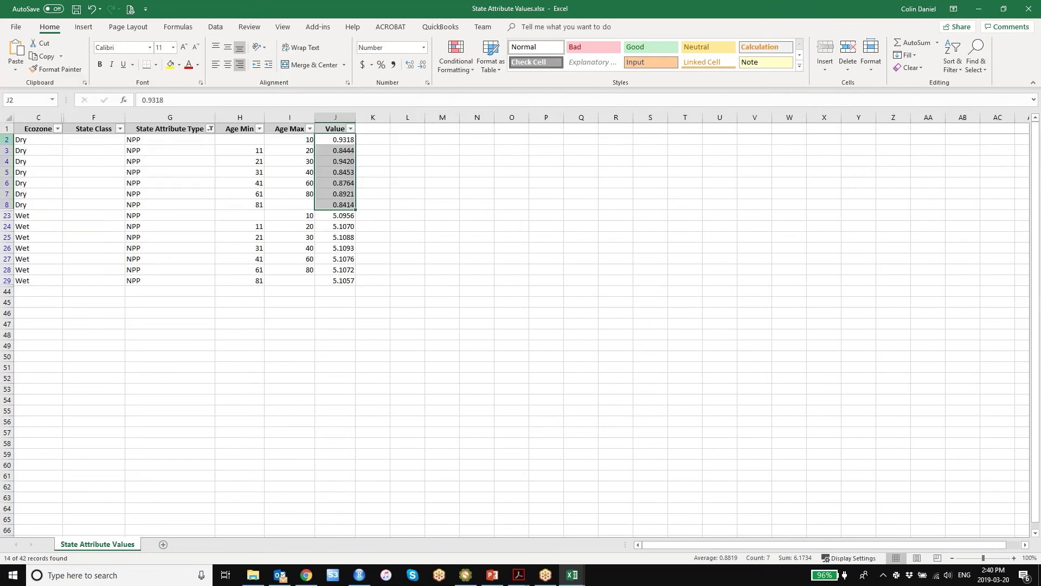
drag(8, 139, 7, 205)
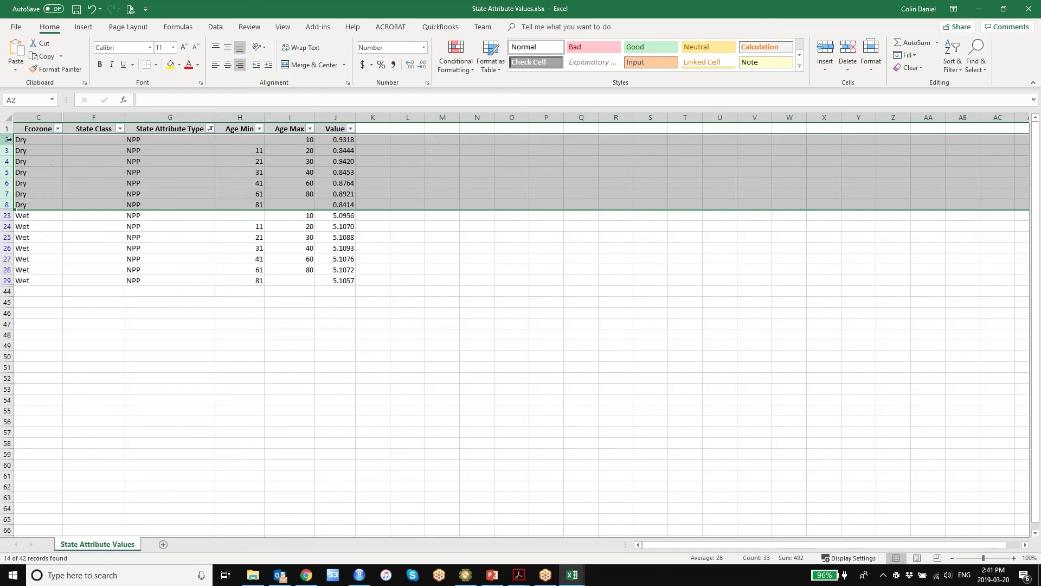
click(244, 140)
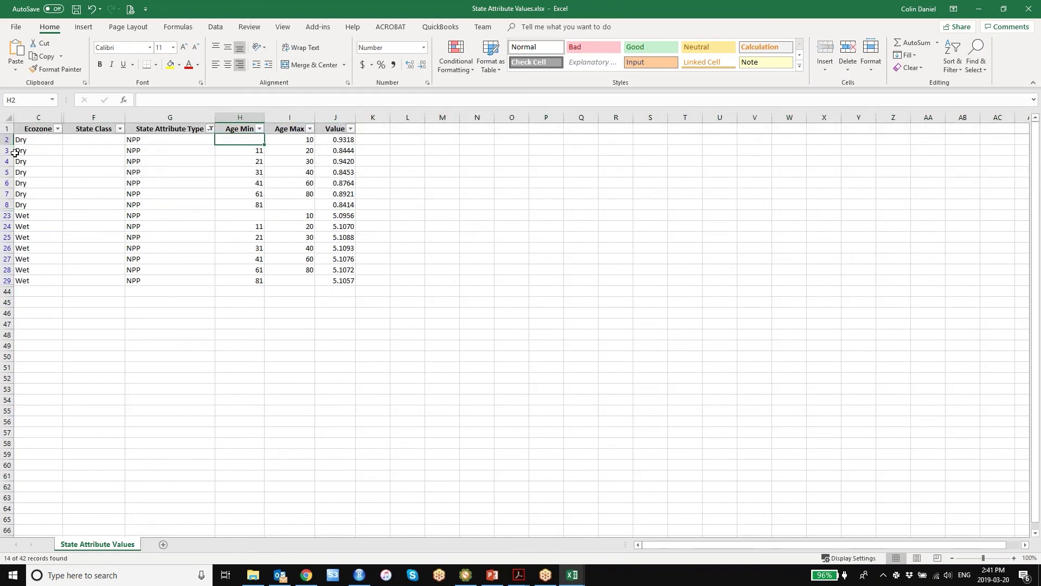
drag(8, 140, 9, 204)
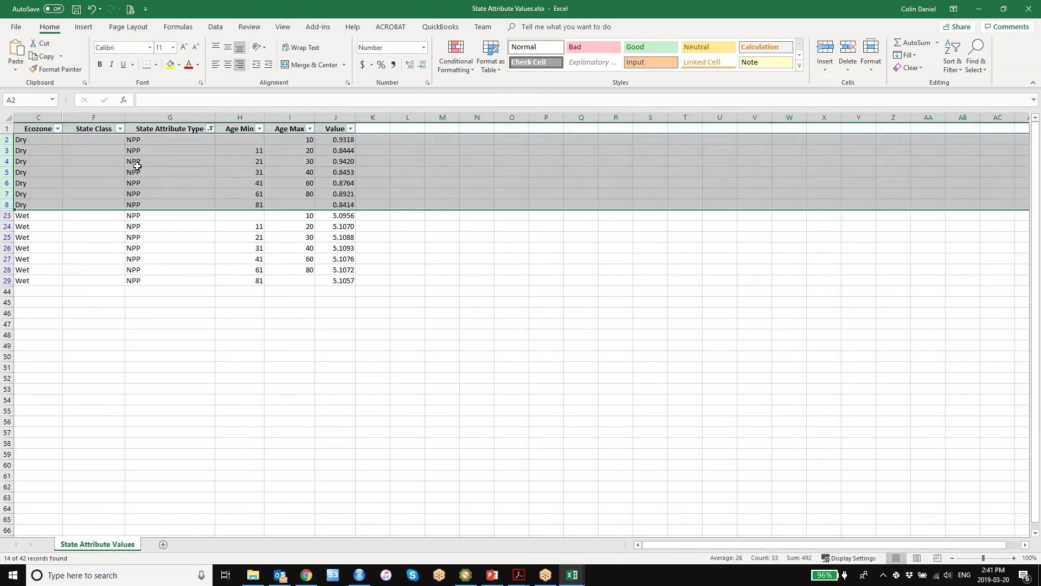
Change the age ranges of the first three Dry NPP rows to the single ages 10, 11 and 12.
click(251, 140)
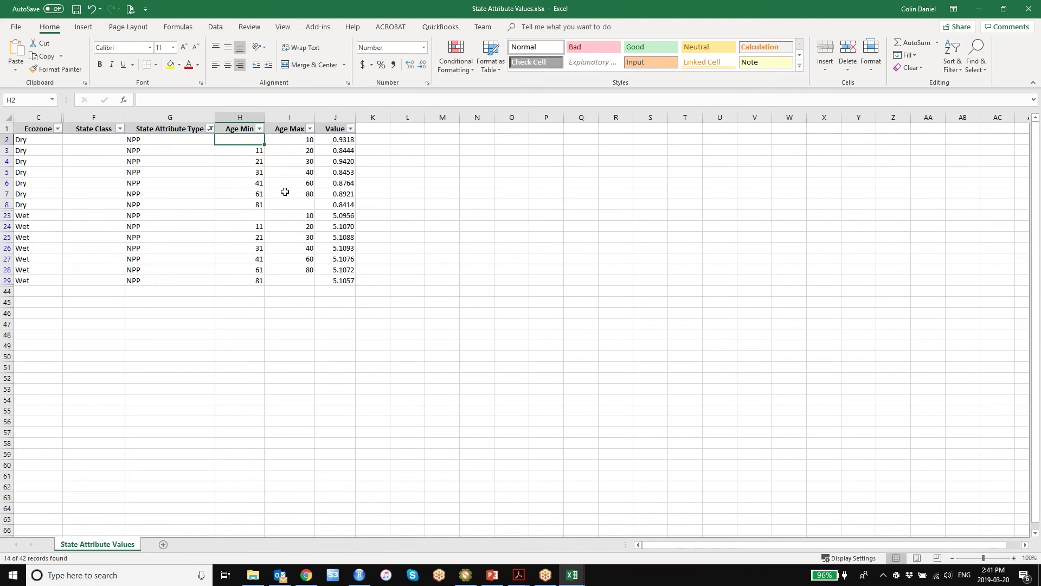
text(10)
key(Right)
key(Left)
key(Left)
key(Right)
key(Right)
key(Left)
key(Down)
key(Right)
text(1)
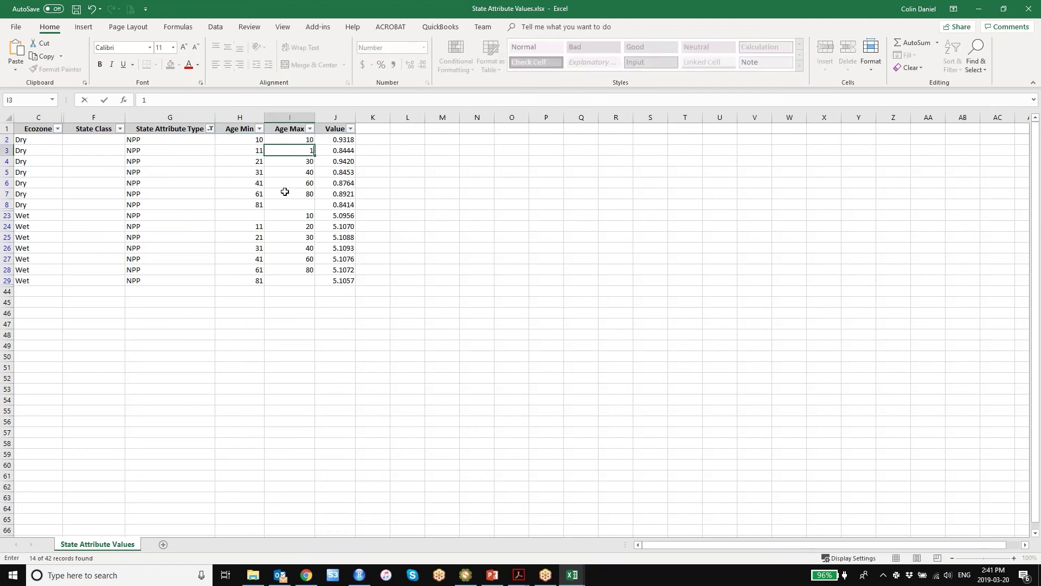
key(Down)
key(Left)
text(12)
key(Right)
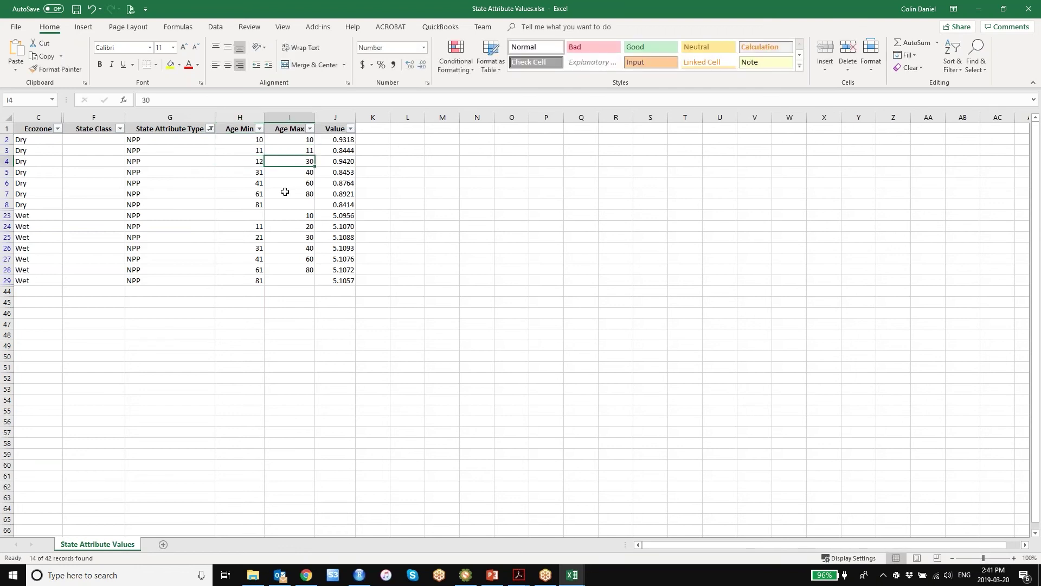
text(12)
key(Right)
Review the first three Dry NPP rows, highlighting their Value entries and their Age Min and Age Max cells.
key(Up)
key(Up)
key(shift+Down)
key(shift+Down)
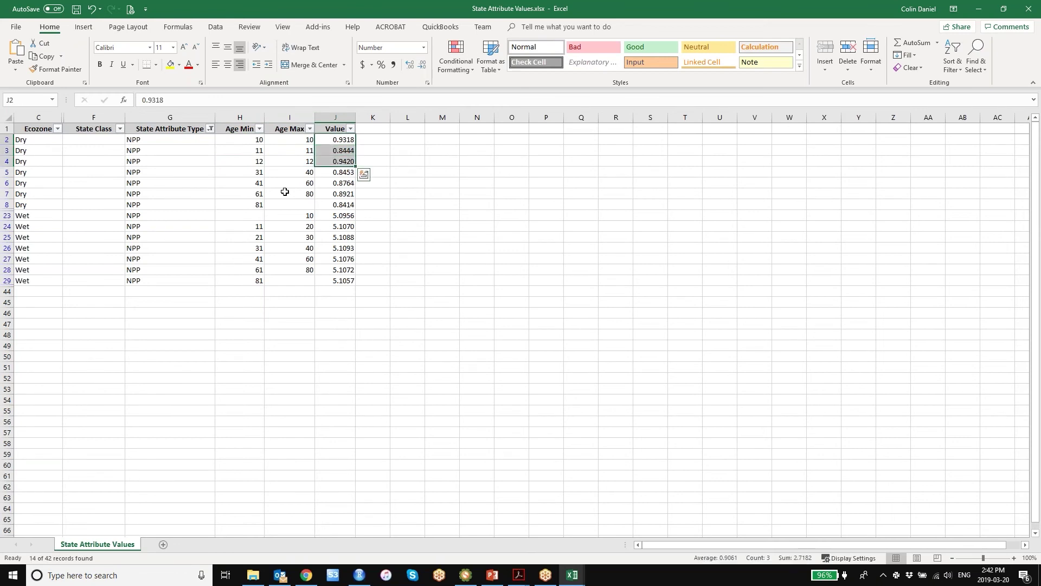
key(Left)
key(Right)
key(Down)
key(Down)
key(Up)
key(Up)
key(shift+Down)
key(shift+Down)
key(Left)
key(Left)
key(shift+Right)
key(shift+Down)
key(shift+Down)
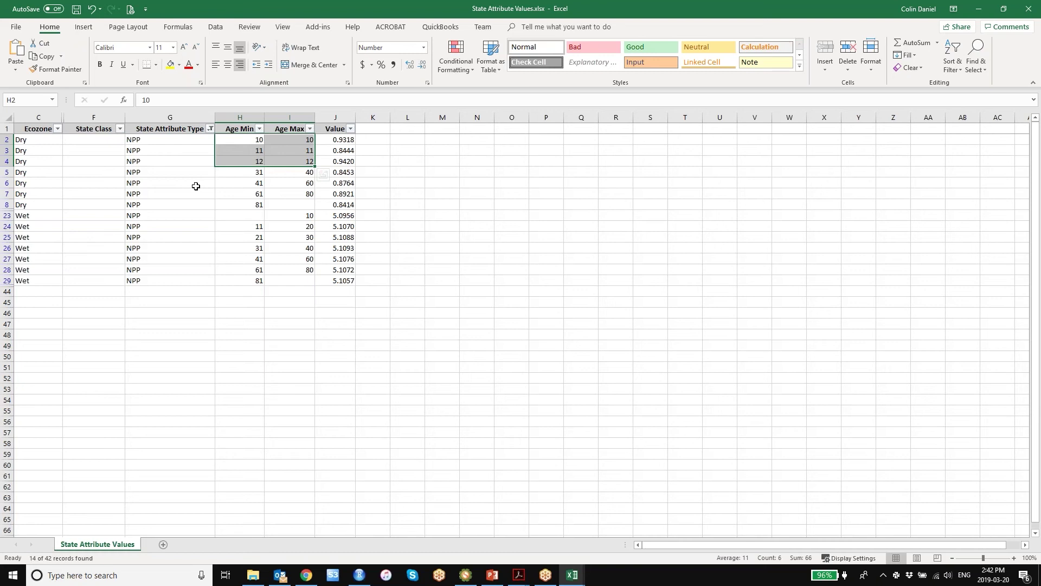
Undo the age edits in the third Dry NPP row, and switch back to SyncroSim, widening the No harvest scenario window.
key(ctrl+z)
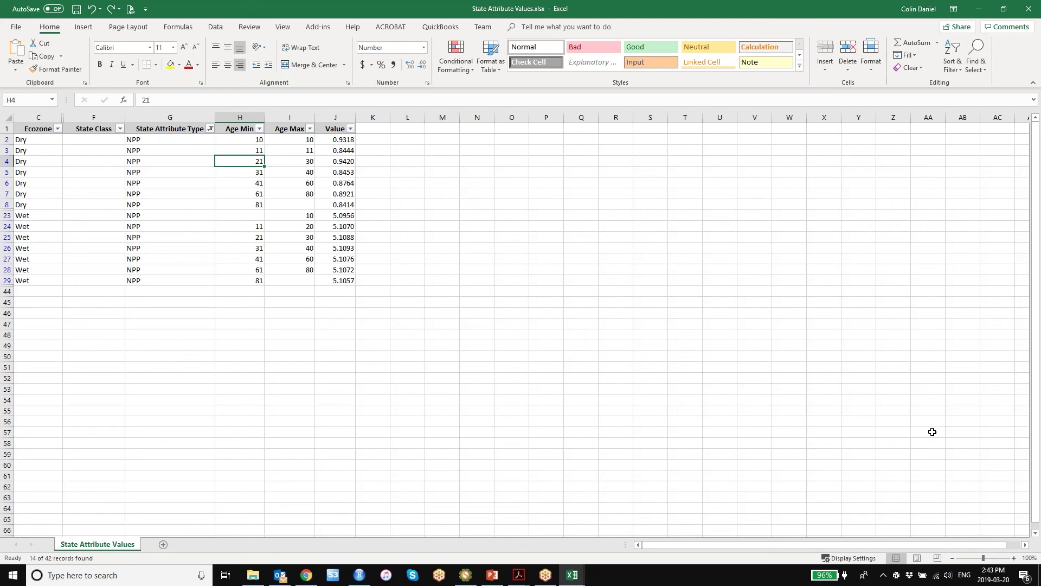
click(978, 9)
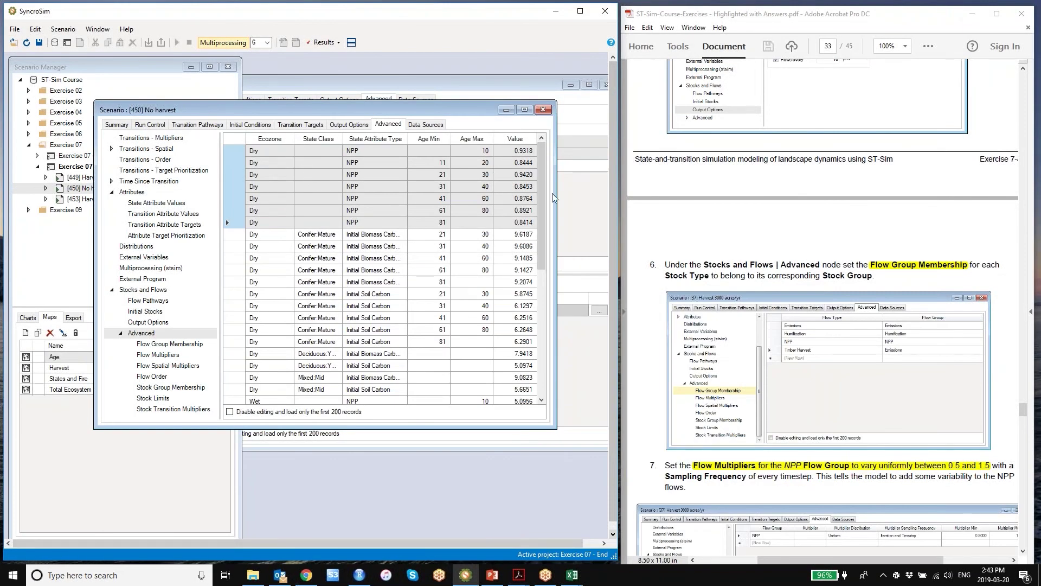
drag(556, 196, 606, 196)
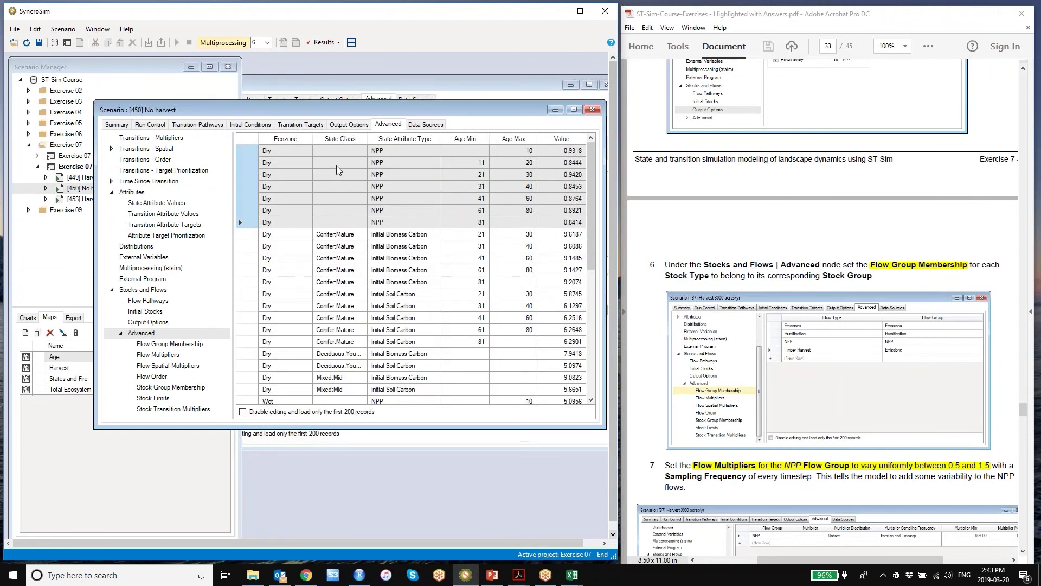
Show the Iteration column in the No harvest state attribute values and hide it again.
right_click(337, 167)
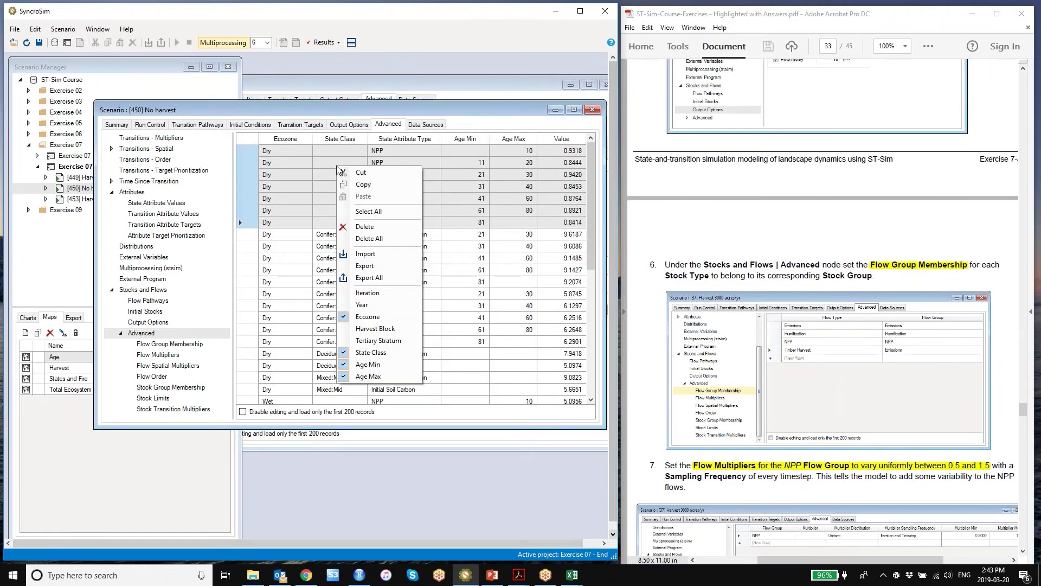
click(305, 111)
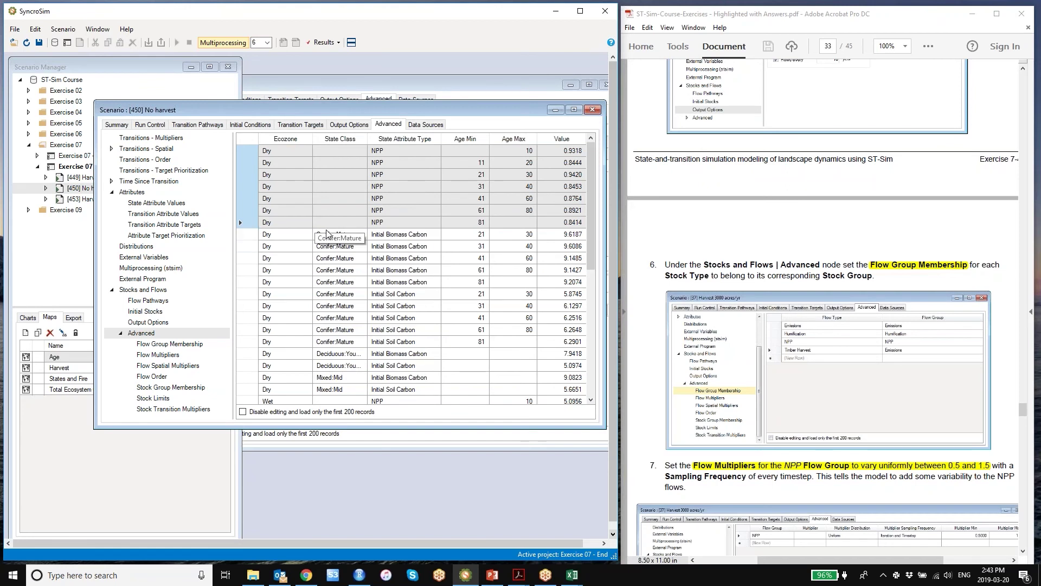
right_click(280, 148)
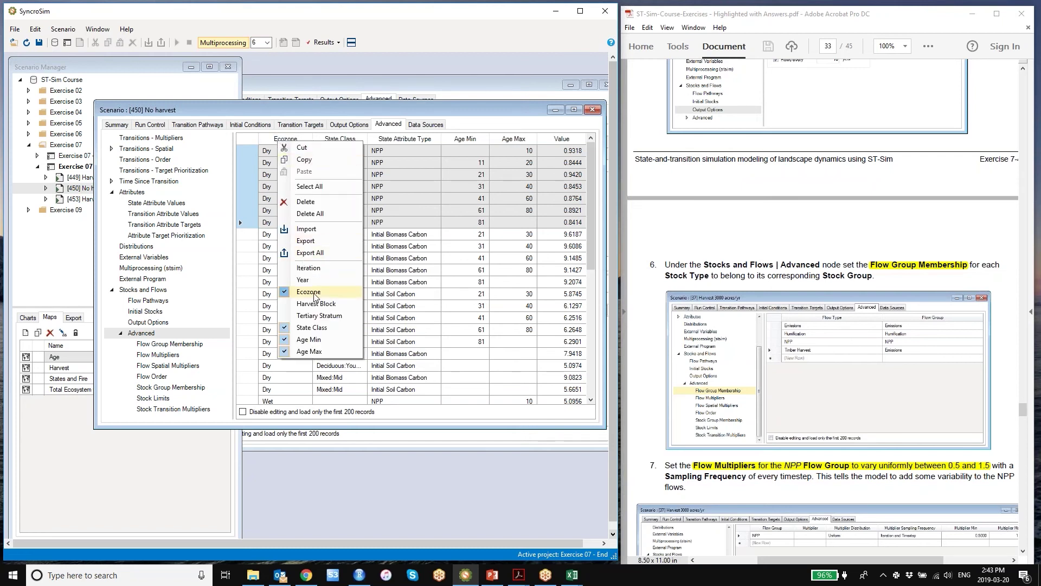
click(307, 268)
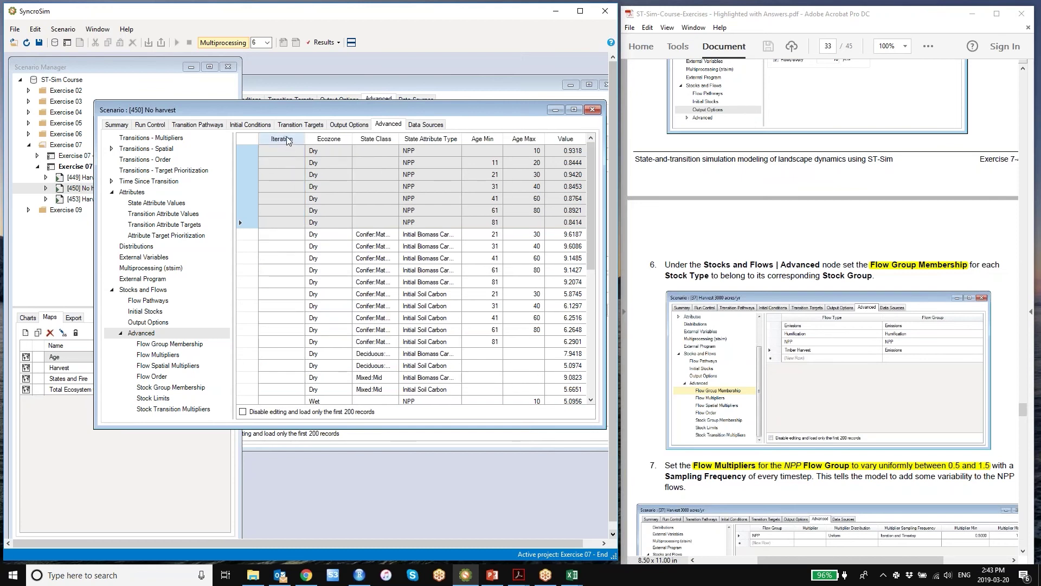
right_click(287, 150)
click(309, 268)
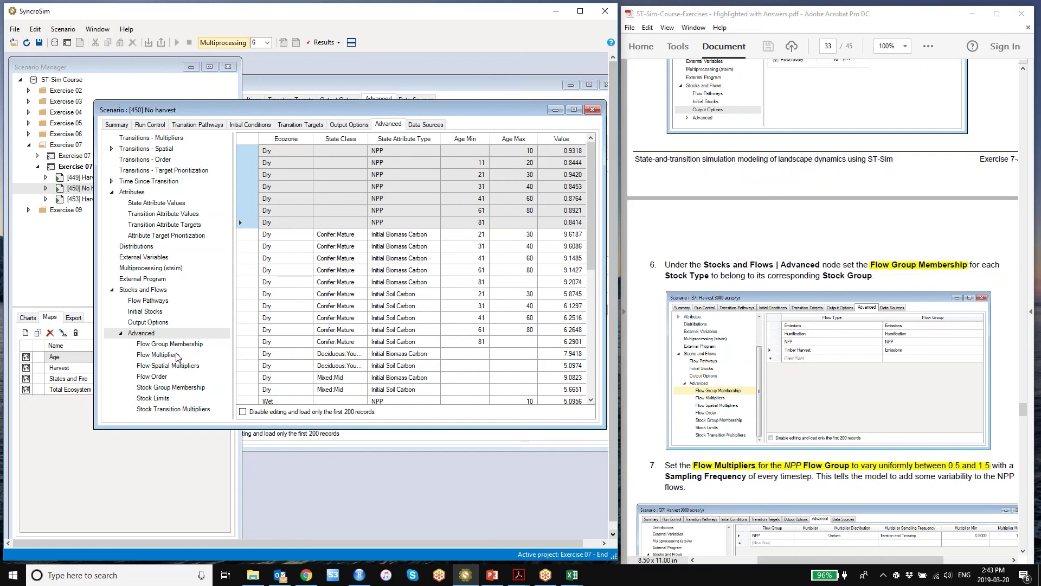
Review the No harvest scenario's flow multipliers with the Multiplier Sampling Frequency column widened, and close the scenario window.
click(163, 354)
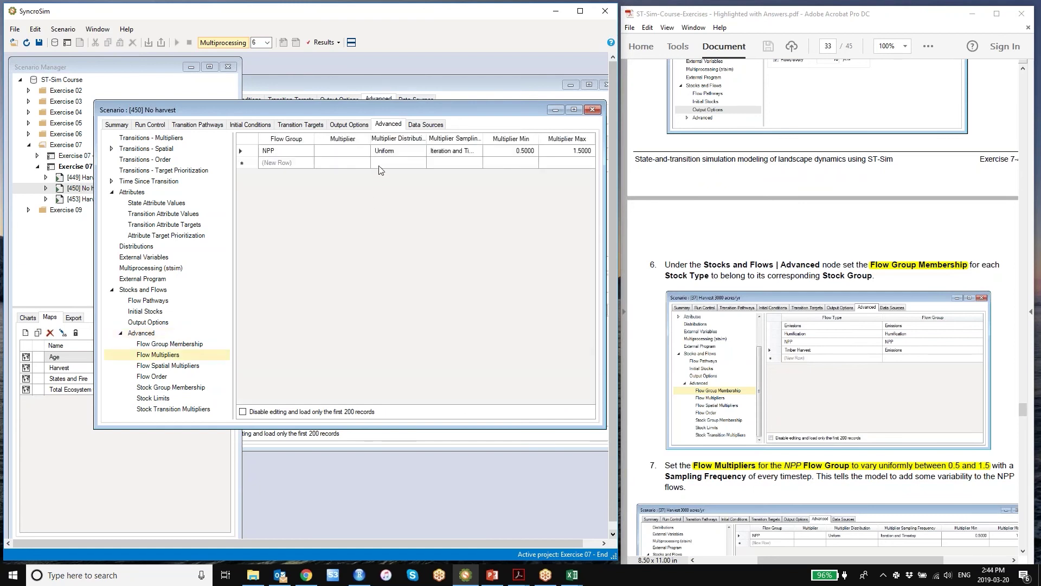
drag(483, 138, 501, 138)
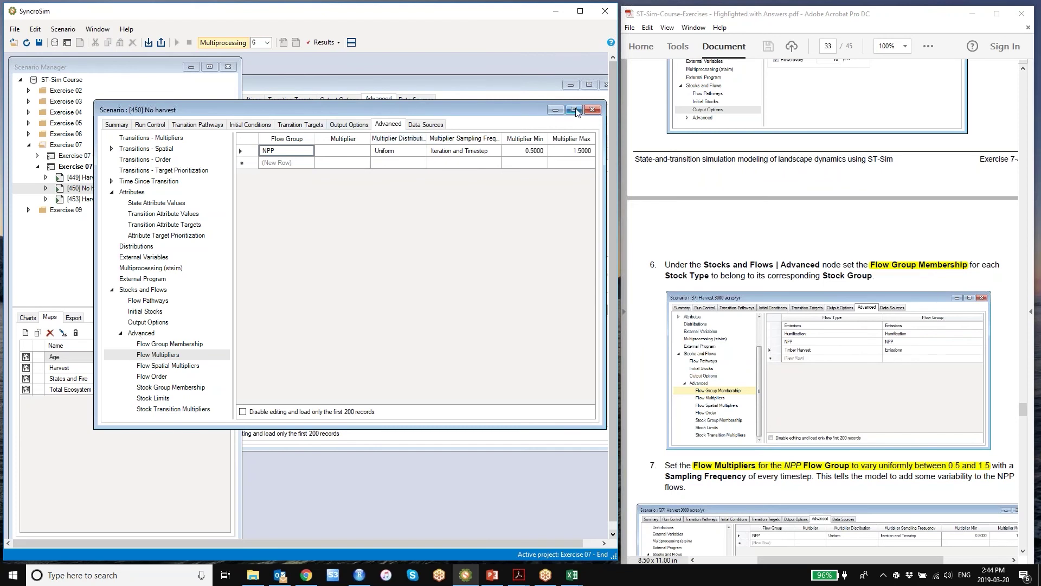
click(592, 109)
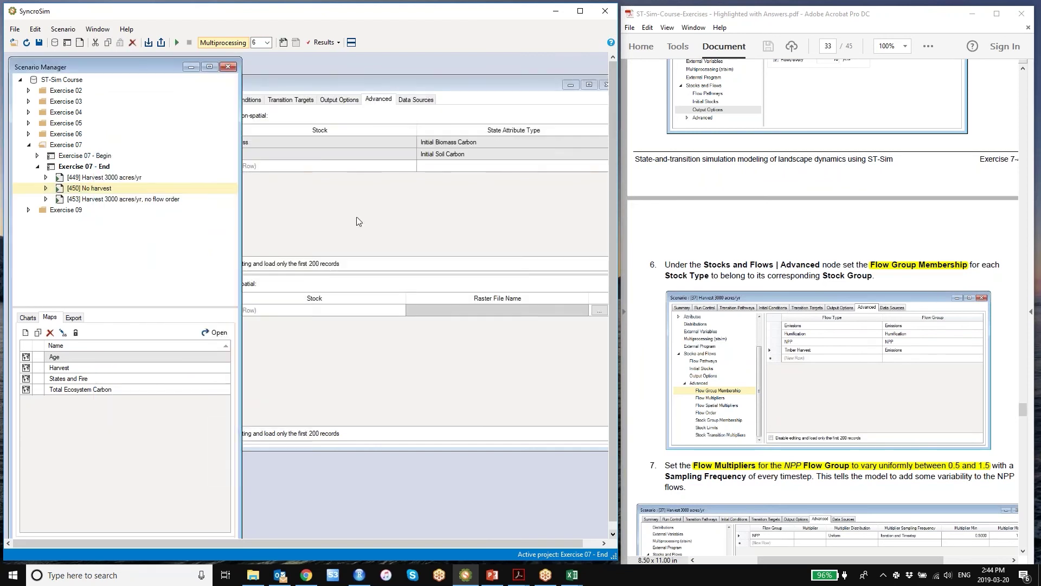
Bring the Harvest 3000 acres/yr scenario's initial stocks forward to review the Biomass entry.
click(337, 83)
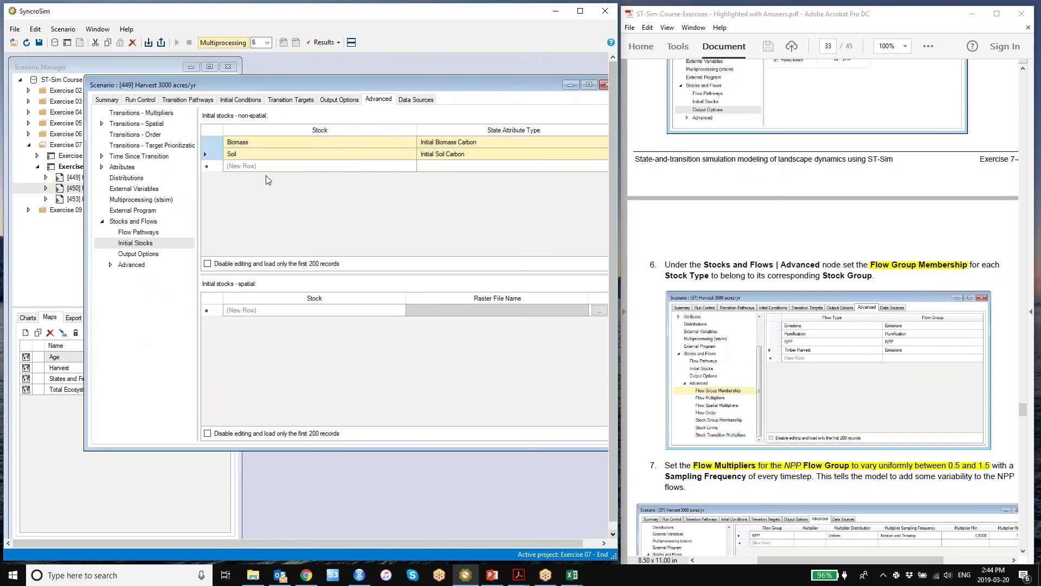
click(261, 143)
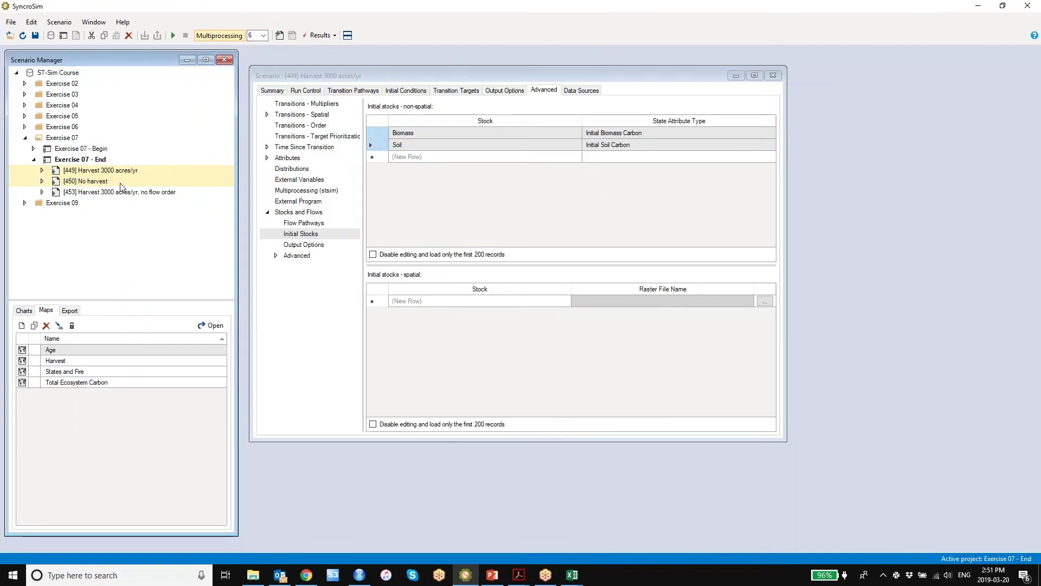
Add the Harvest 3000 acres/yr and No harvest scenarios to the results, and close the open scenario window.
right_click(120, 183)
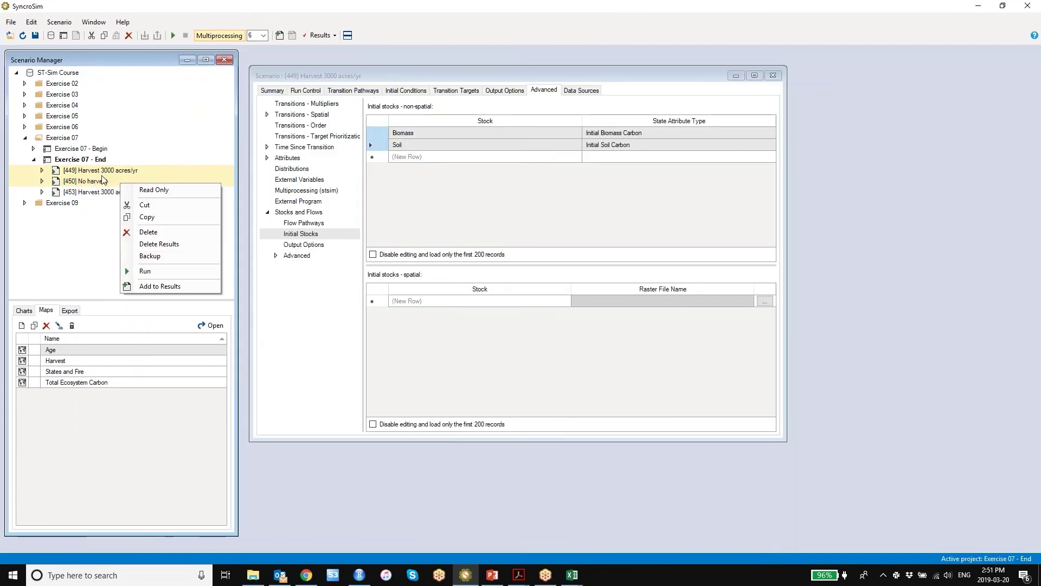
click(156, 287)
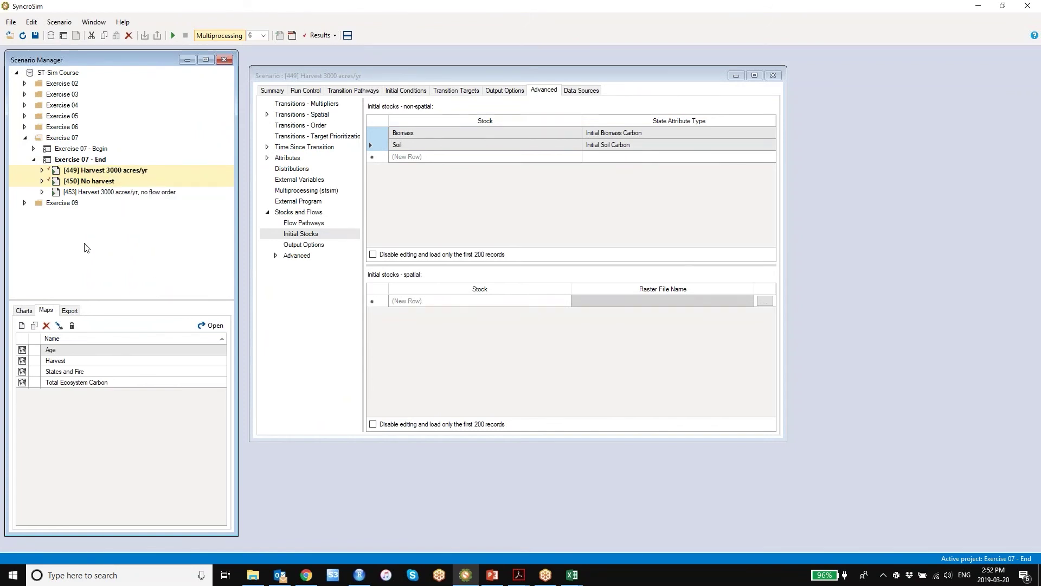
click(773, 75)
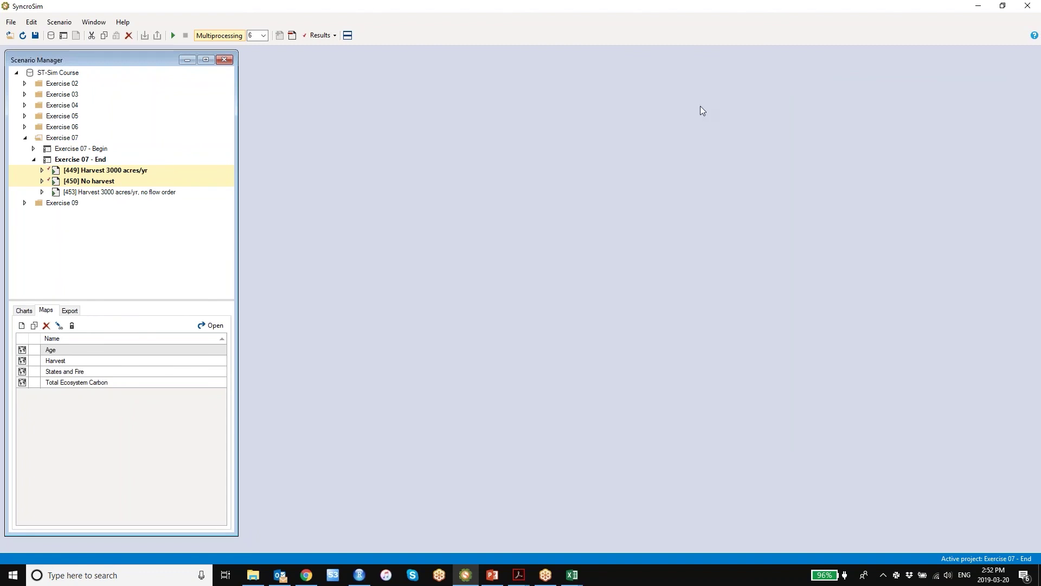
Open the Stocks chart for the two scenarios and place its window beside the Scenario Manager.
click(26, 312)
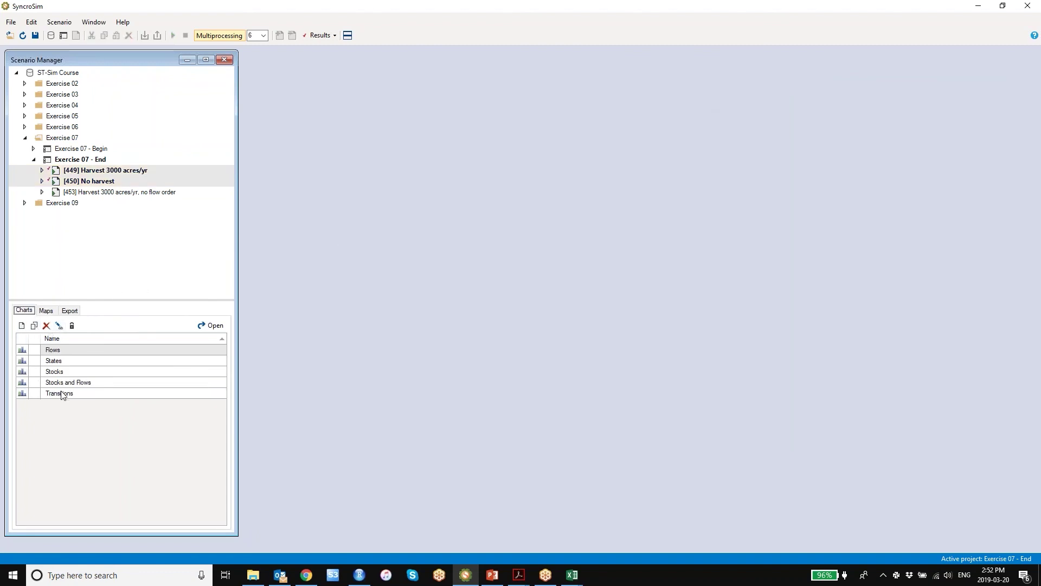
click(57, 373)
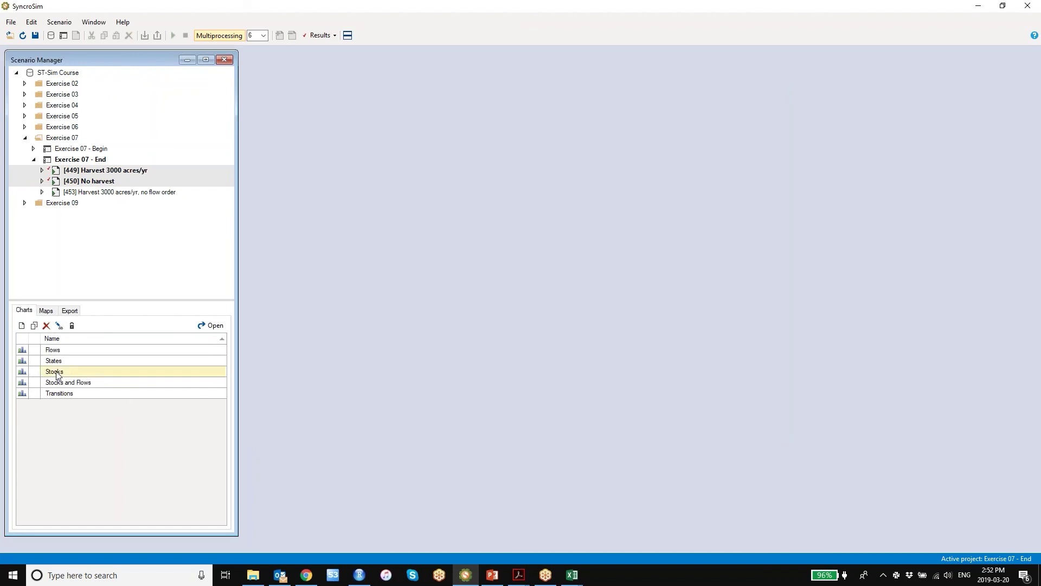
double_click(57, 374)
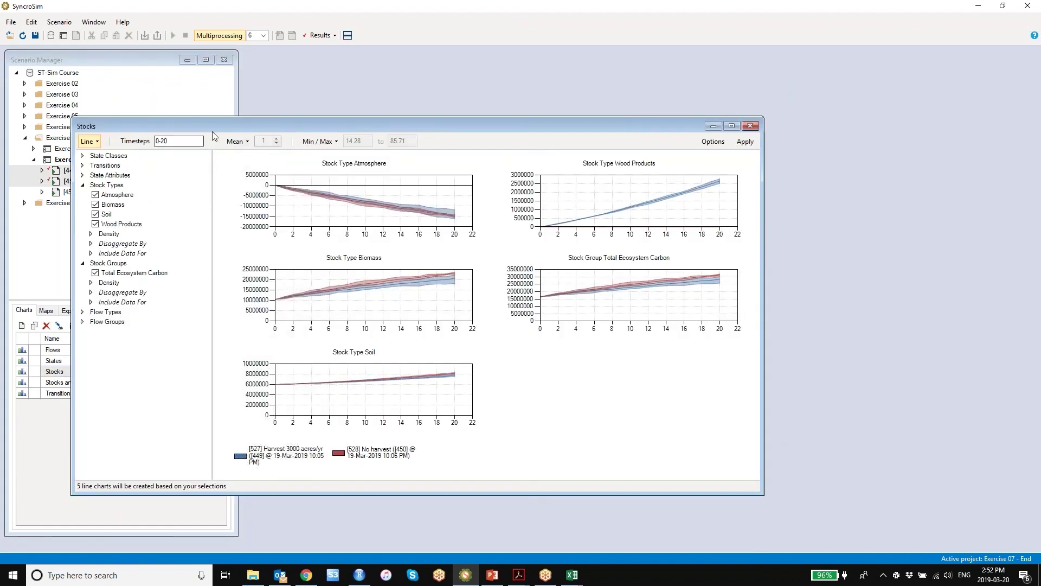
drag(215, 124, 373, 76)
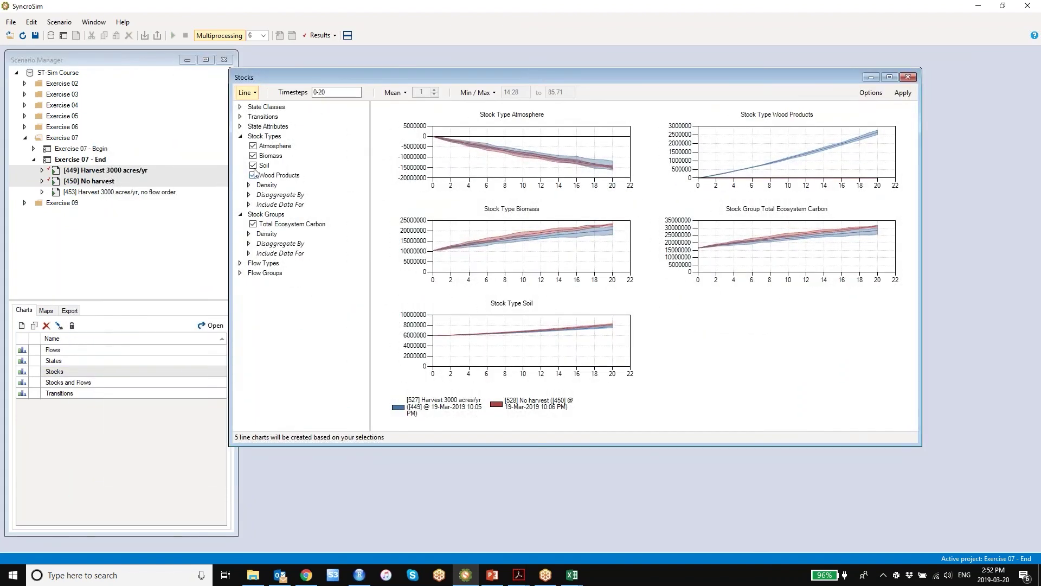
Collapse the Stock Types and Stock Groups variables in the Stocks chart, and check which State Attributes can be charted.
click(240, 136)
click(240, 146)
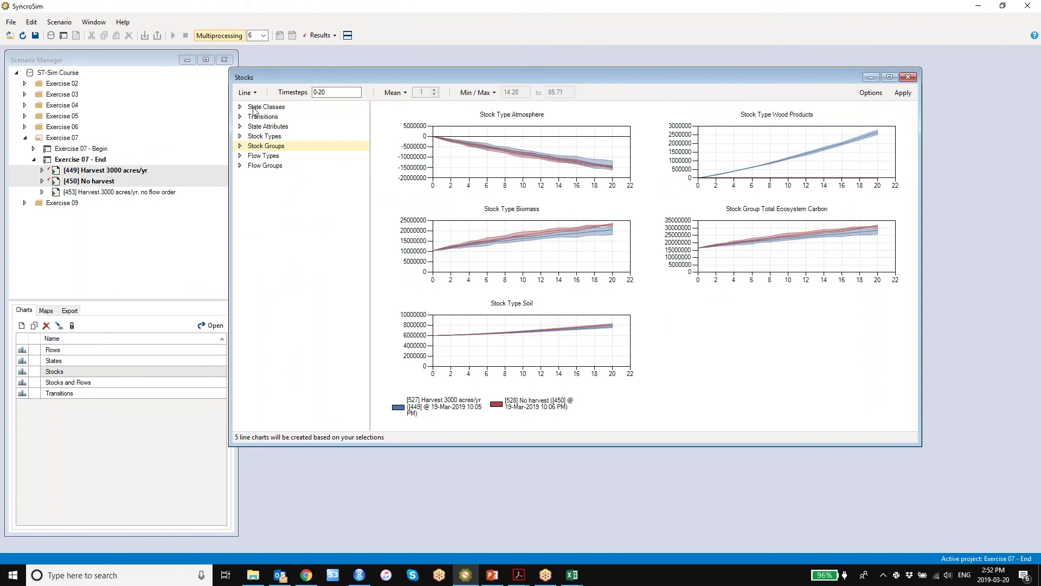
click(241, 126)
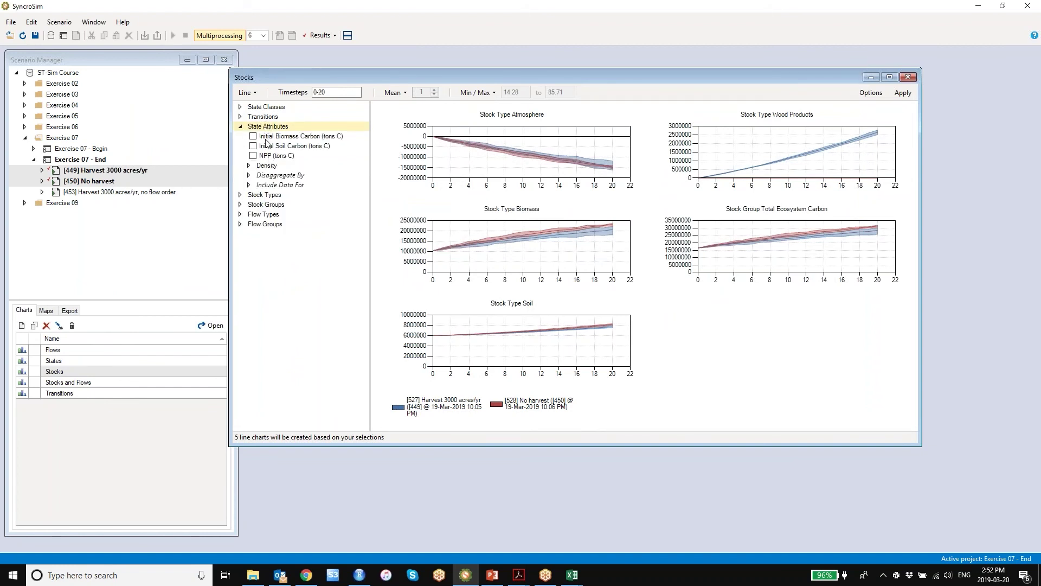
click(240, 127)
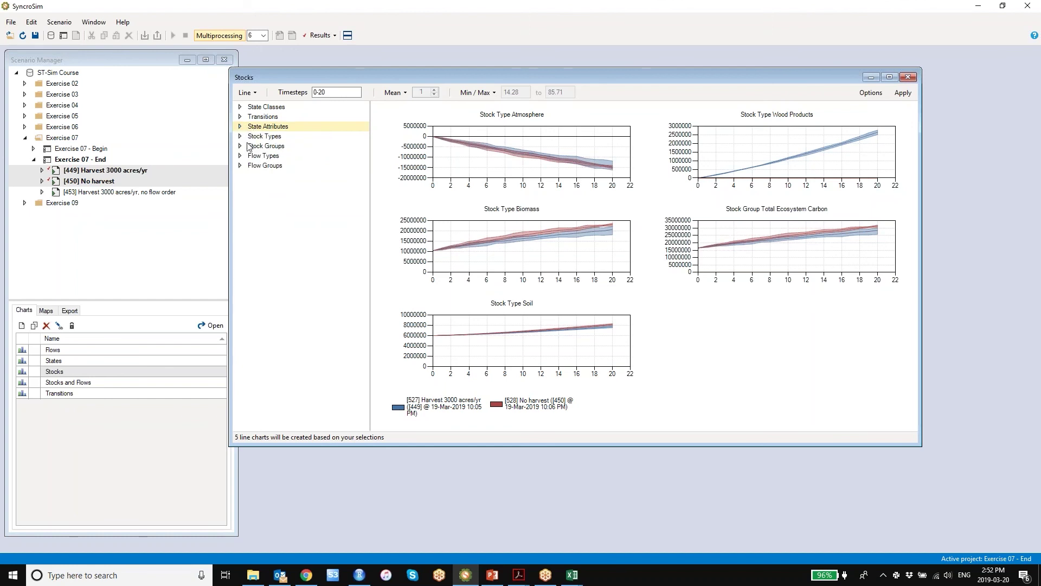
Limit the Stocks chart to the Atmosphere and Wood Products stock types by removing Biomass, Soil and the Total Ecosystem Carbon group.
click(241, 137)
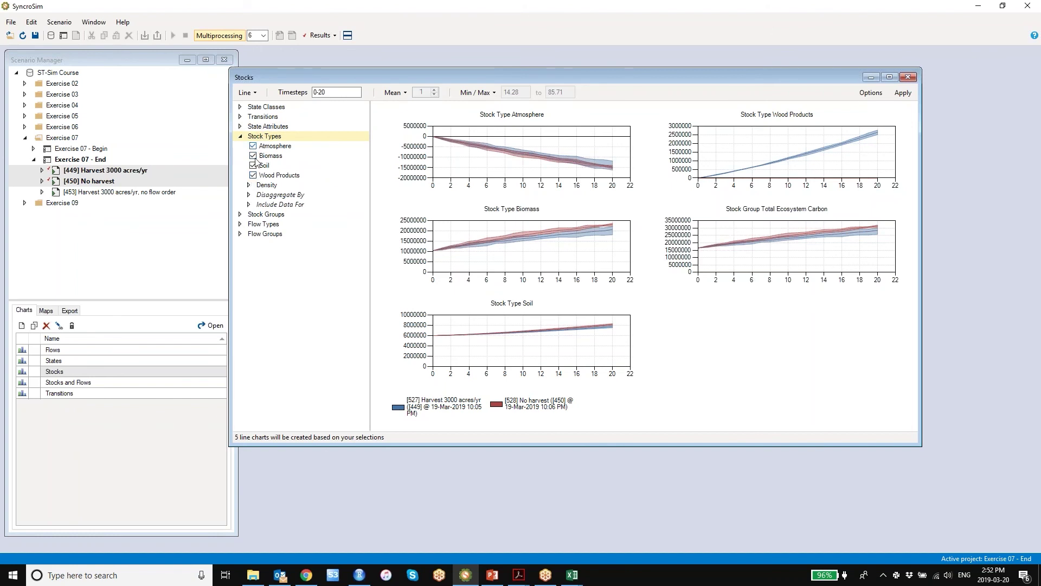
click(241, 215)
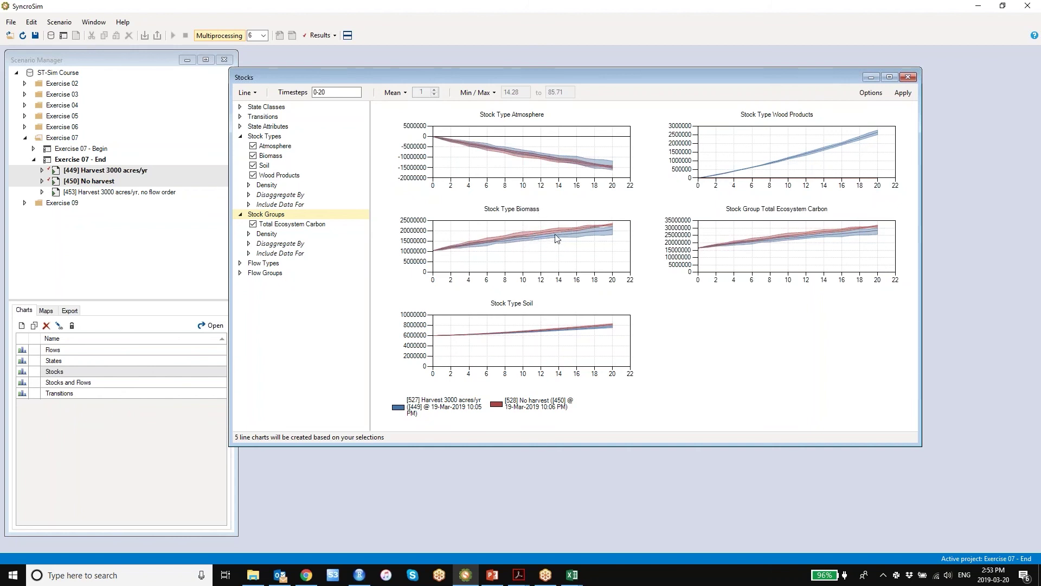
mouse_move(610, 232)
click(253, 157)
click(254, 166)
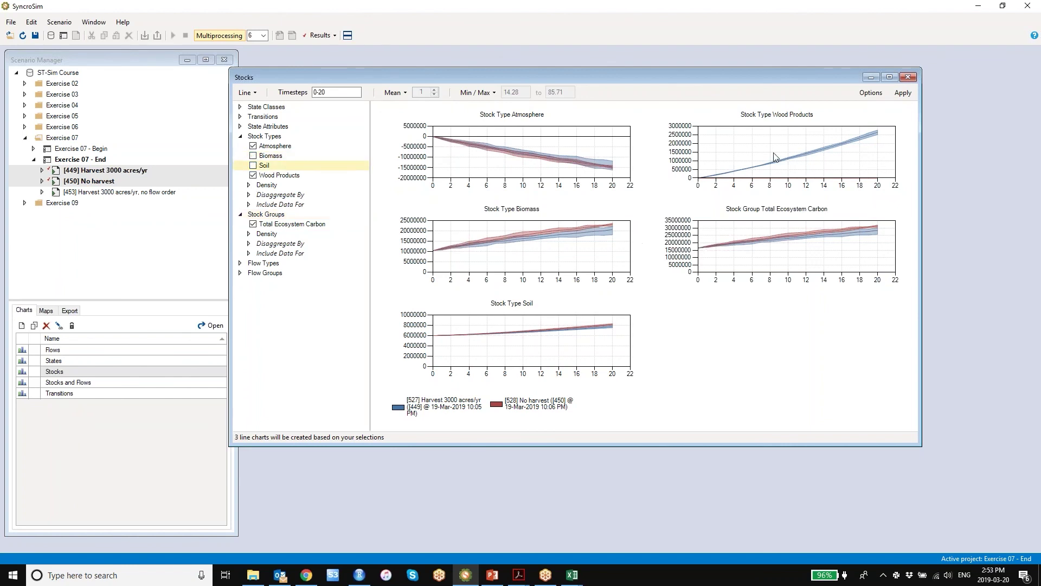
click(902, 93)
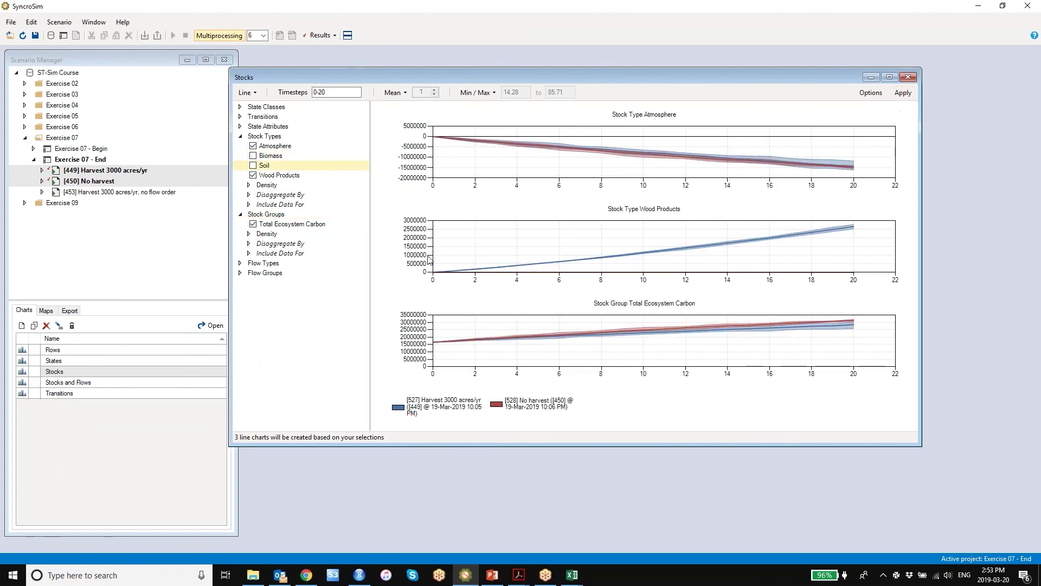
click(253, 223)
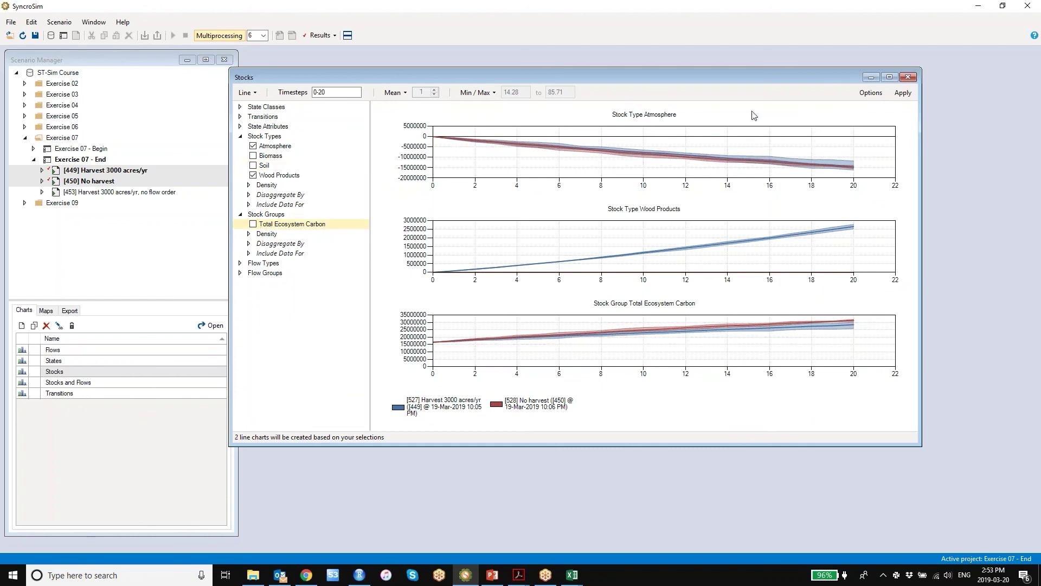
click(903, 93)
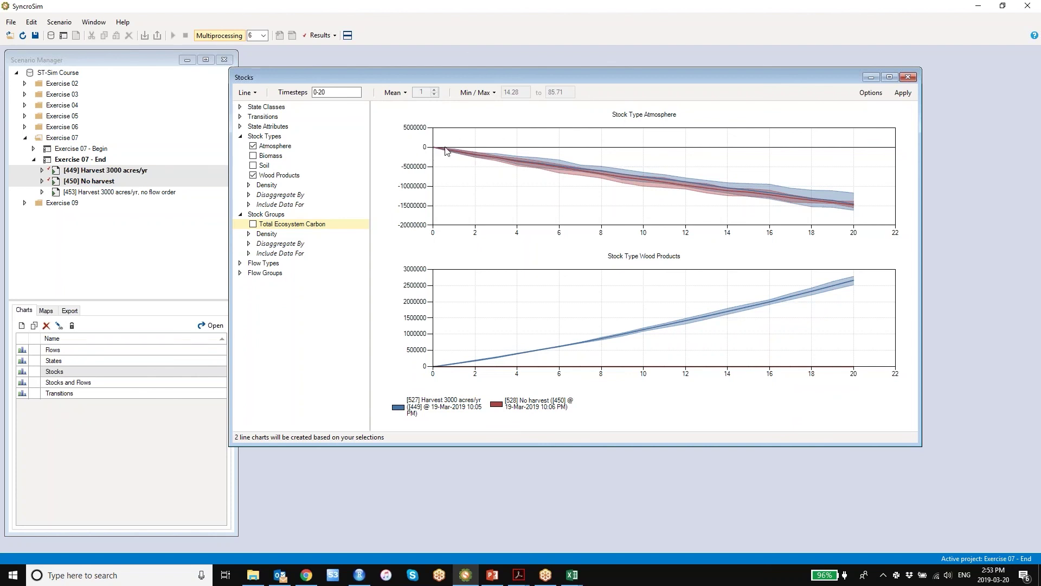
mouse_move(441, 154)
mouse_move(495, 160)
Add the "Harvest 3000 acres/yr, no flow order" scenario to the results, and reposition the Stocks chart window clear of the Scenario Manager.
click(125, 194)
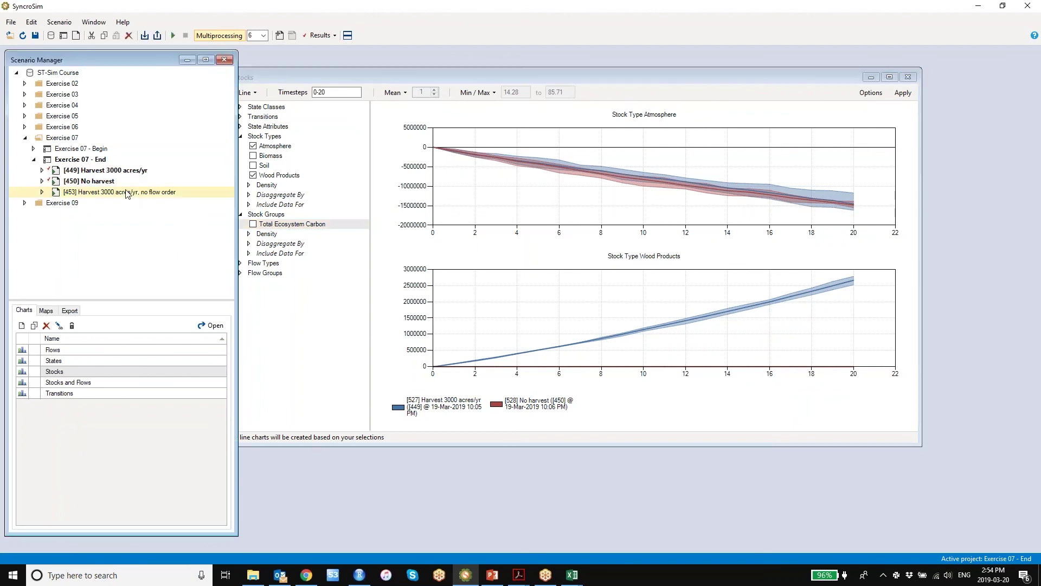
right_click(125, 194)
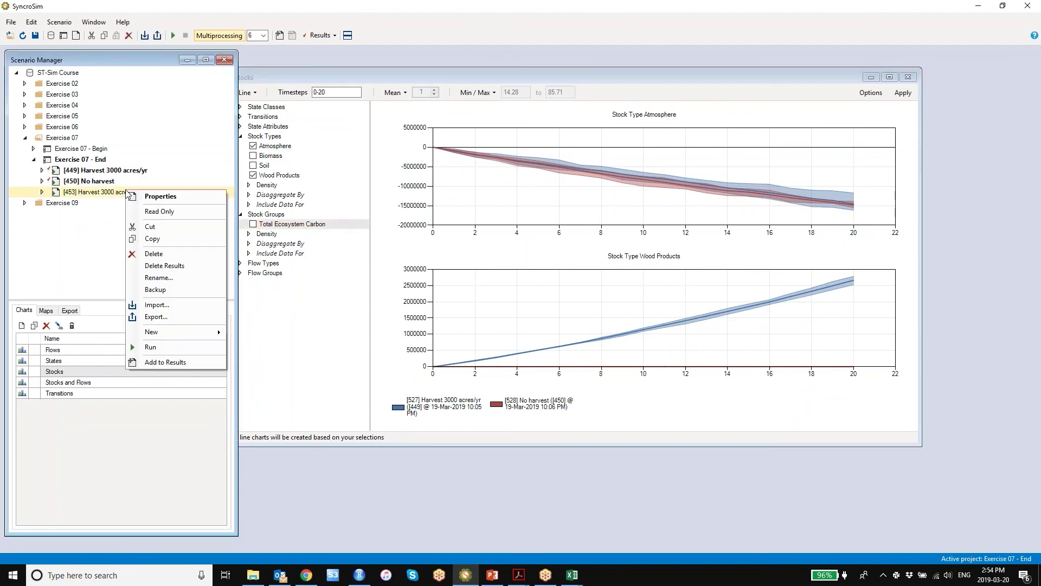
click(100, 202)
click(108, 194)
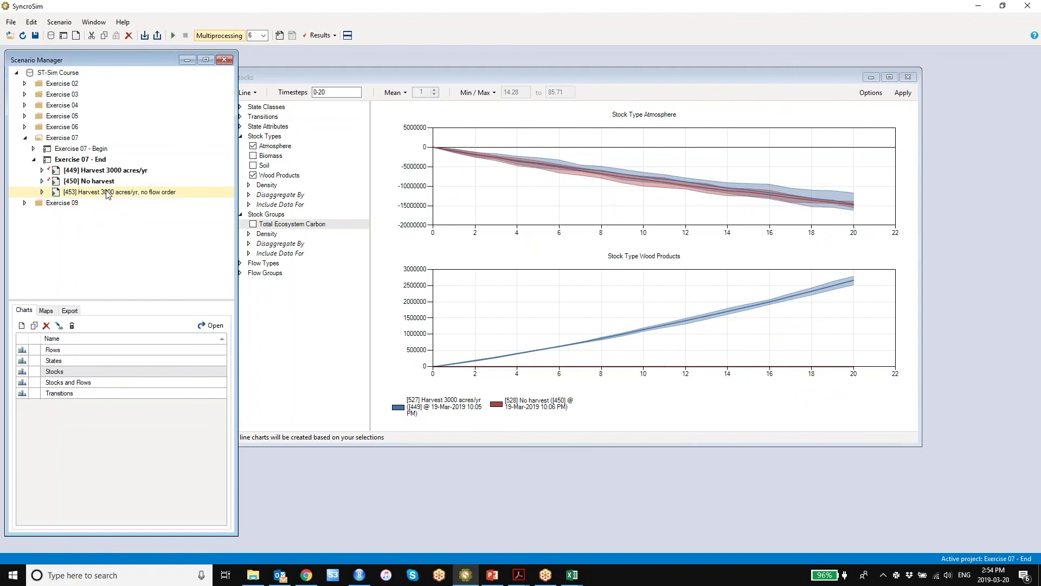
right_click(108, 194)
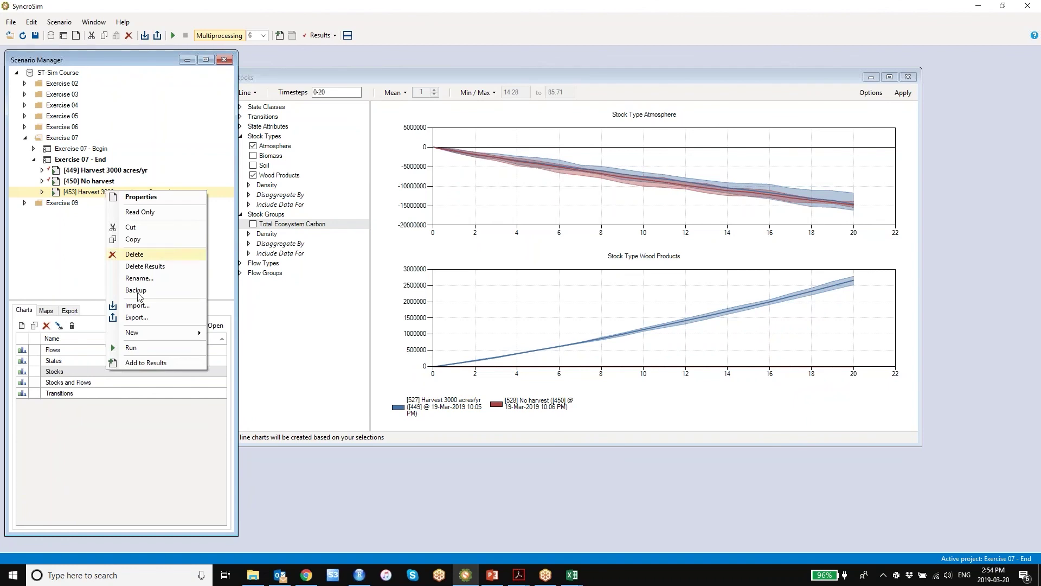
click(146, 362)
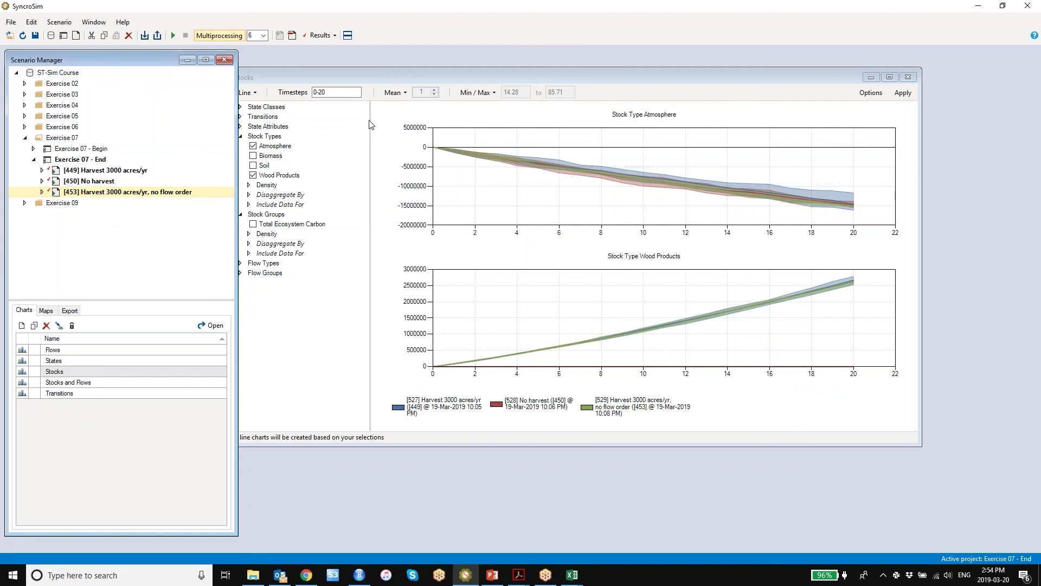
drag(372, 74, 431, 76)
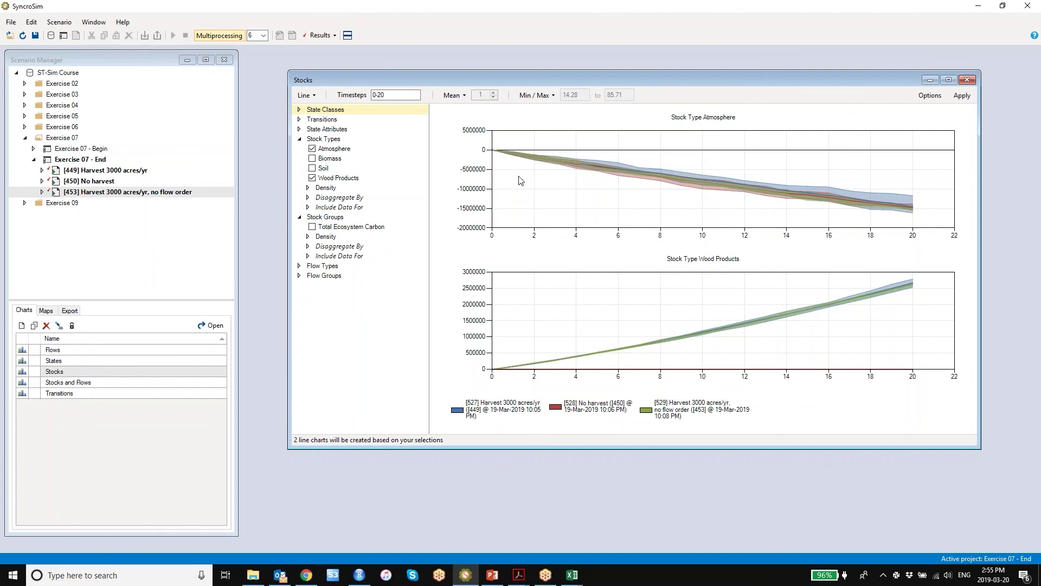
drag(430, 80, 402, 66)
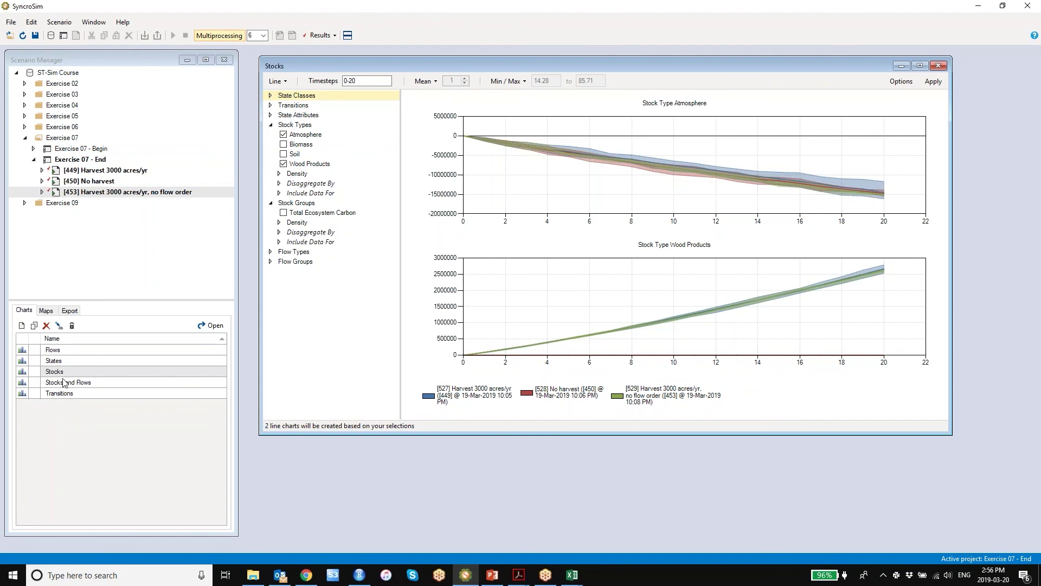
Open the Total Ecosystem Carbon map for the three scenarios and move its window up and away from the scenario list.
click(48, 311)
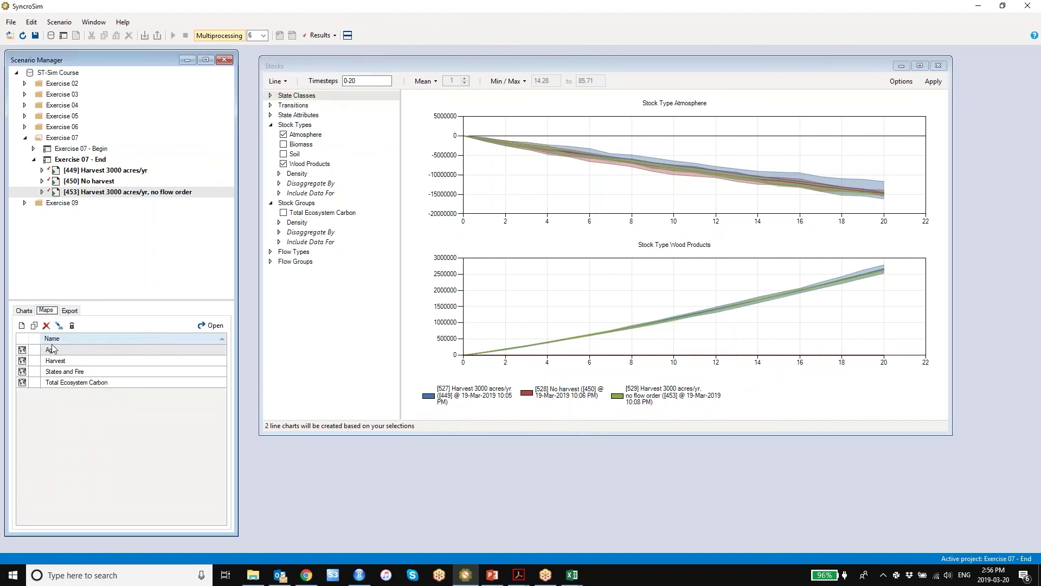
double_click(71, 383)
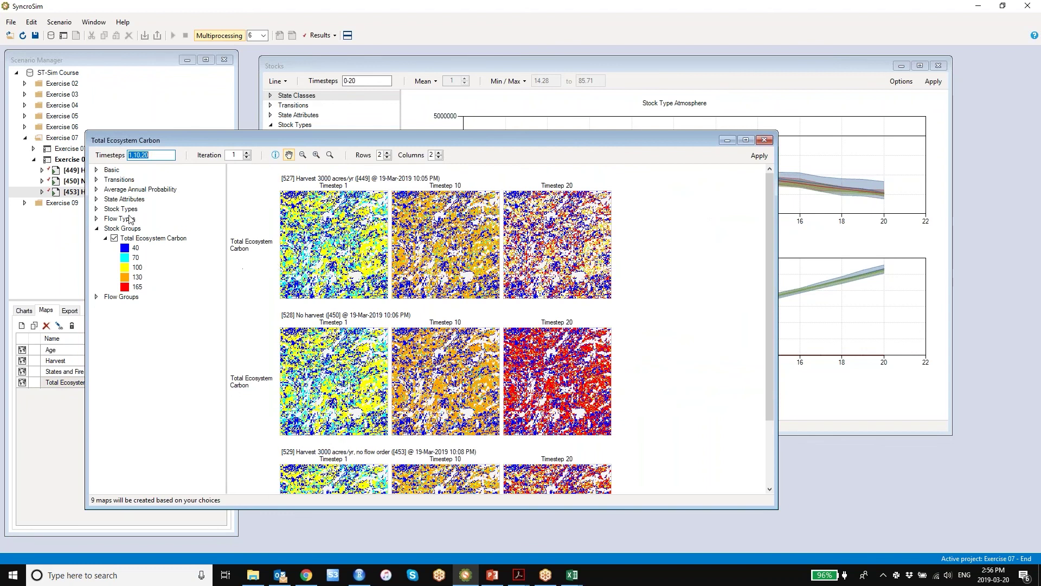
drag(267, 145, 302, 108)
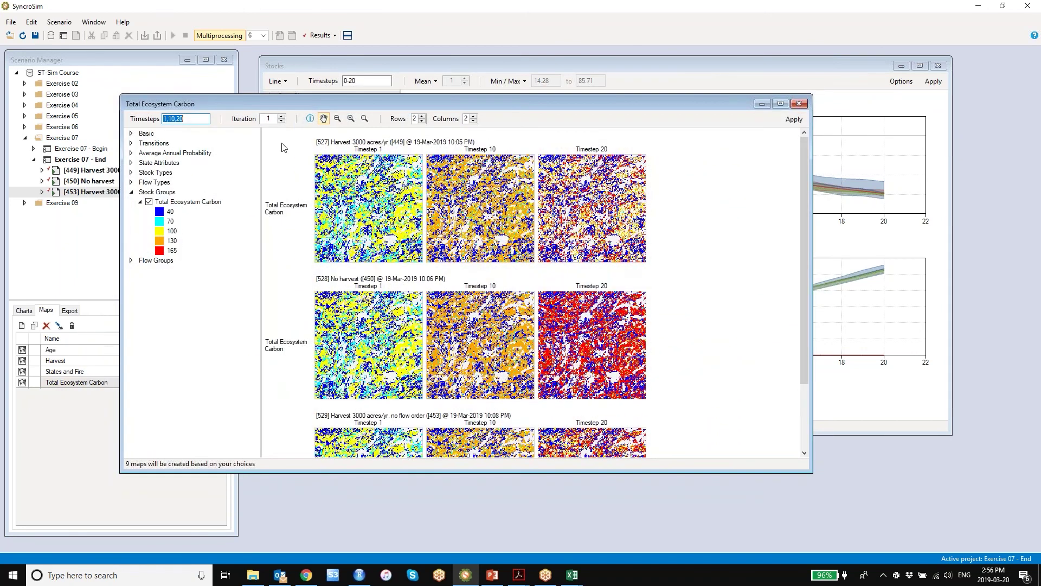